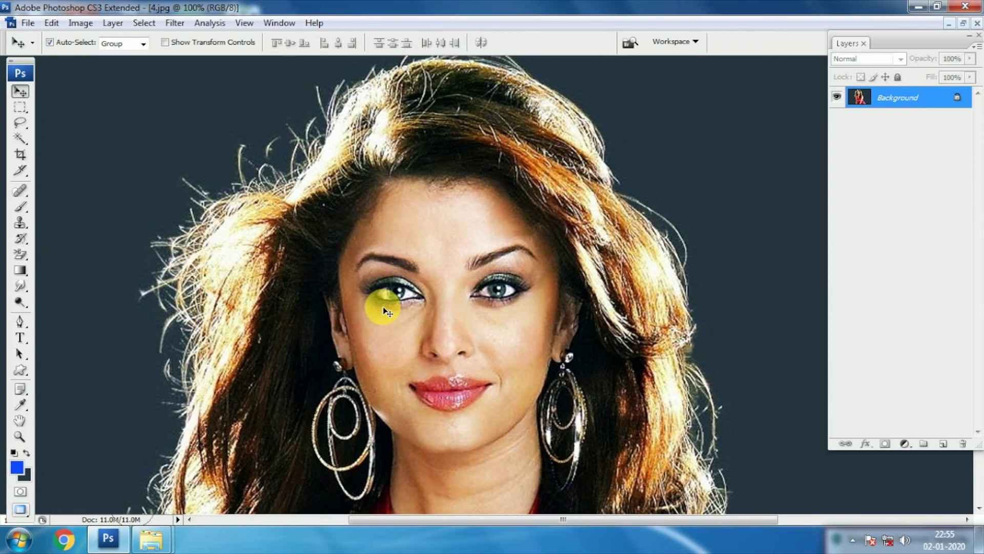
- Examine the woman's fine hair and body outline against the dark background, both close up and in full view
{"action": "left_click_drag", "start_coordinate": [418, 384], "coordinate": [417, 283]}
{"action": "left_click_drag", "start_coordinate": [521, 464], "coordinate": [547, 391]}
{"action": "left_click_drag", "start_coordinate": [424, 311], "coordinate": [400, 406]}
{"action": "left_click_drag", "start_coordinate": [400, 236], "coordinate": [401, 352]}
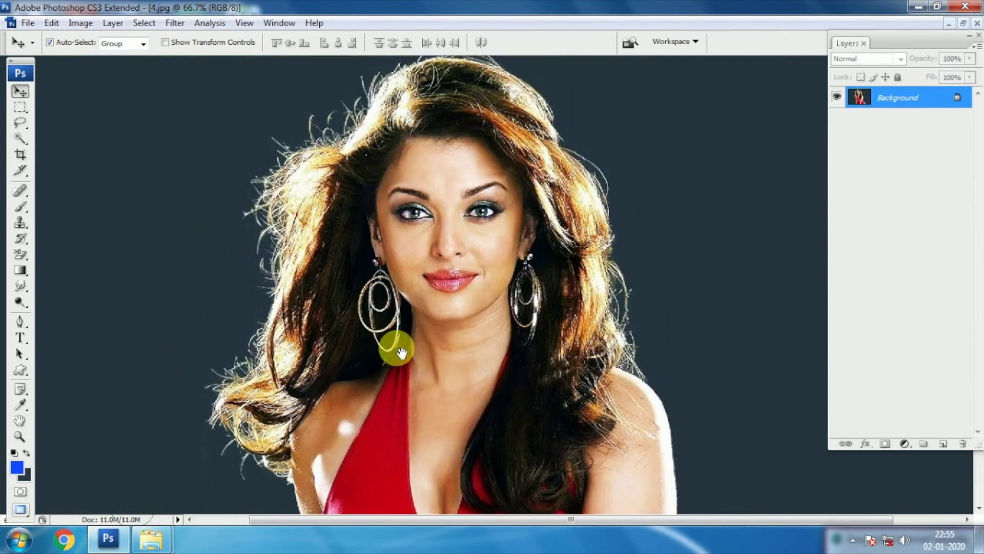
{"action": "key", "text": "ctrl+minus"}
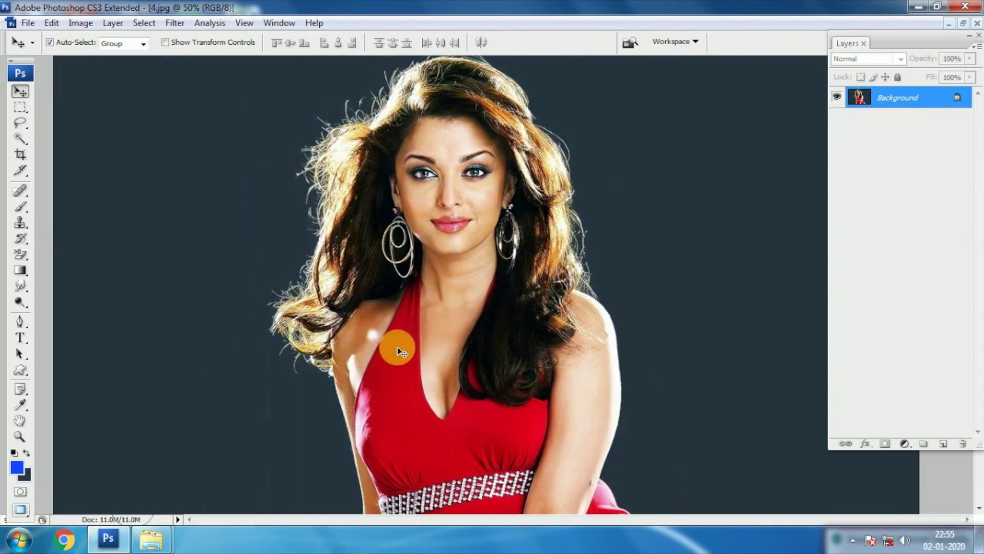
{"action": "key", "text": "ctrl+minus"}
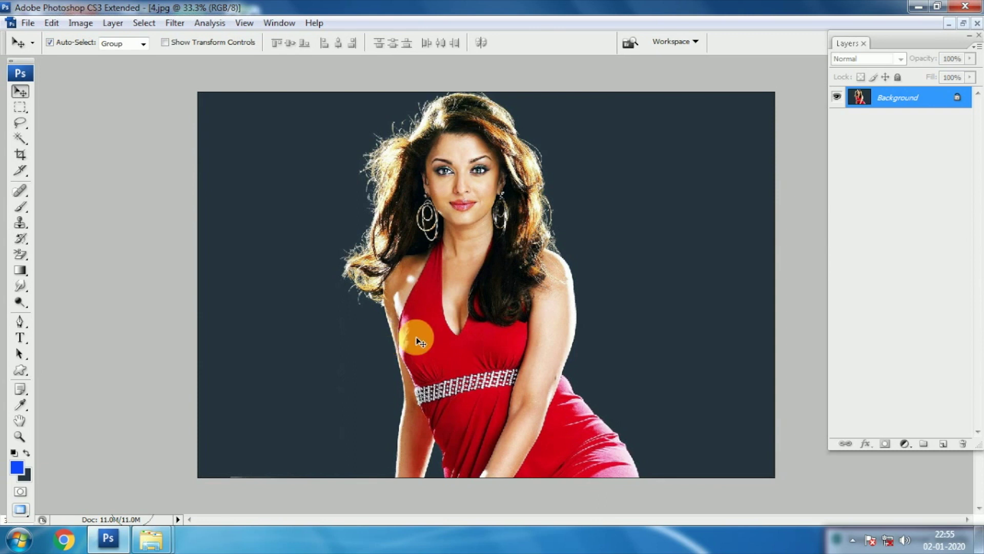
{"action": "key", "text": "ctrl+plus"}
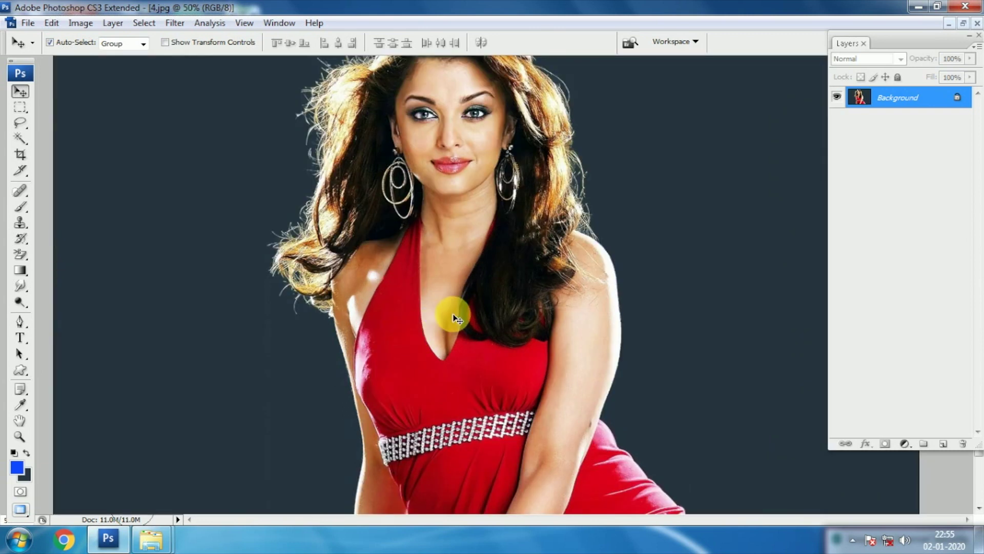
{"action": "key", "text": "ctrl+minus"}
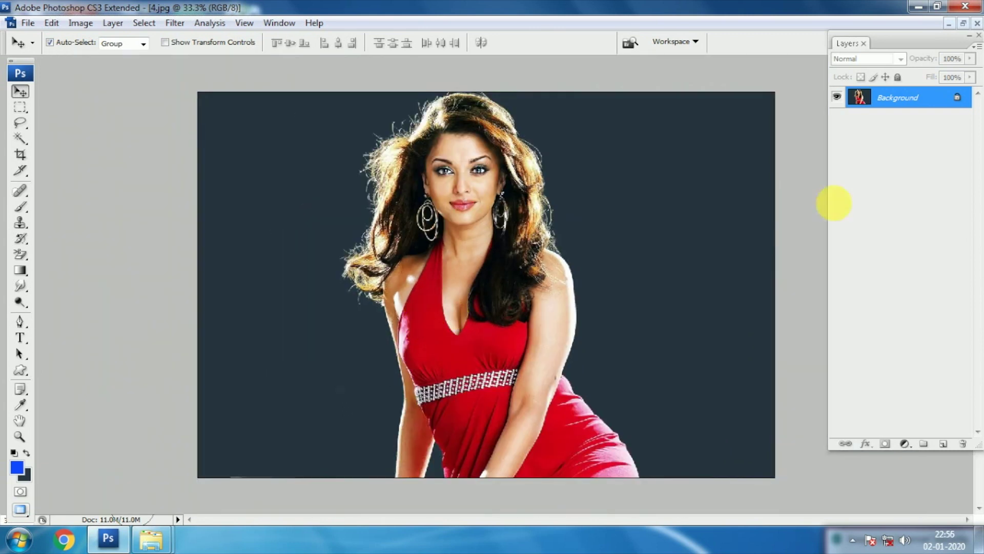
- Convert the locked Background into an editable layer named Layer 0
{"action": "double_click", "coordinate": [948, 103]}
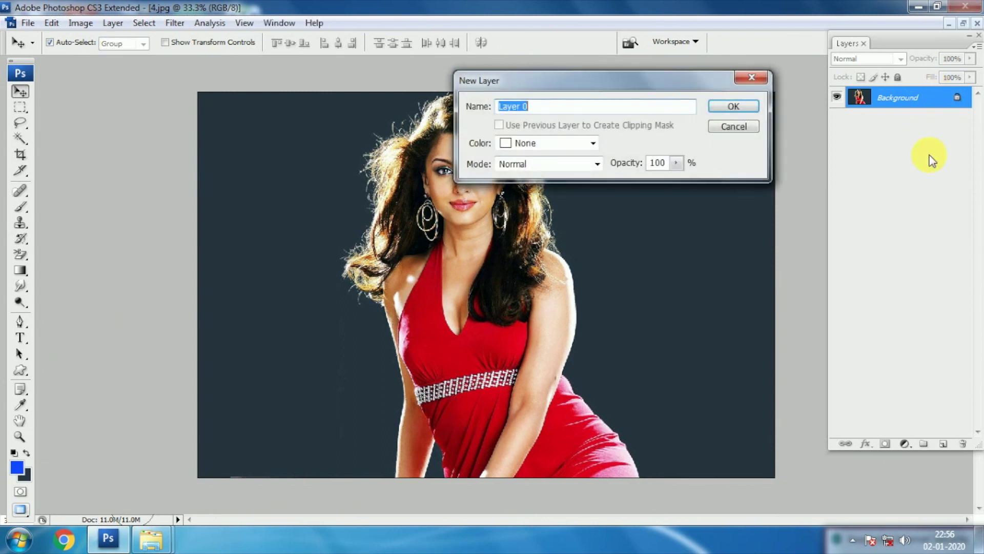
{"action": "left_click", "coordinate": [734, 109]}
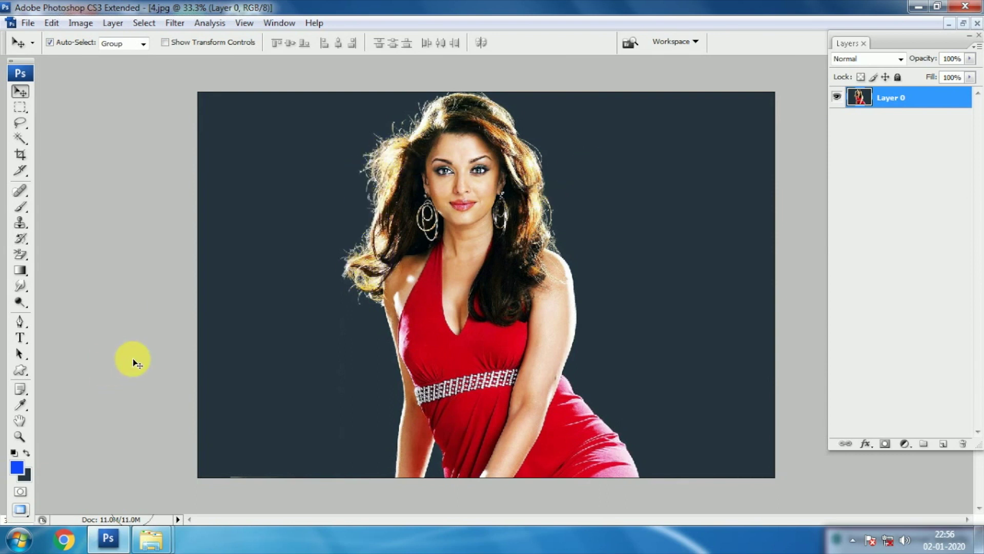
- Keep blue as the foreground colour, add a new layer and fill it with that blue using the Paint Bucket
{"action": "left_click", "coordinate": [18, 469]}
{"action": "left_click", "coordinate": [800, 83]}
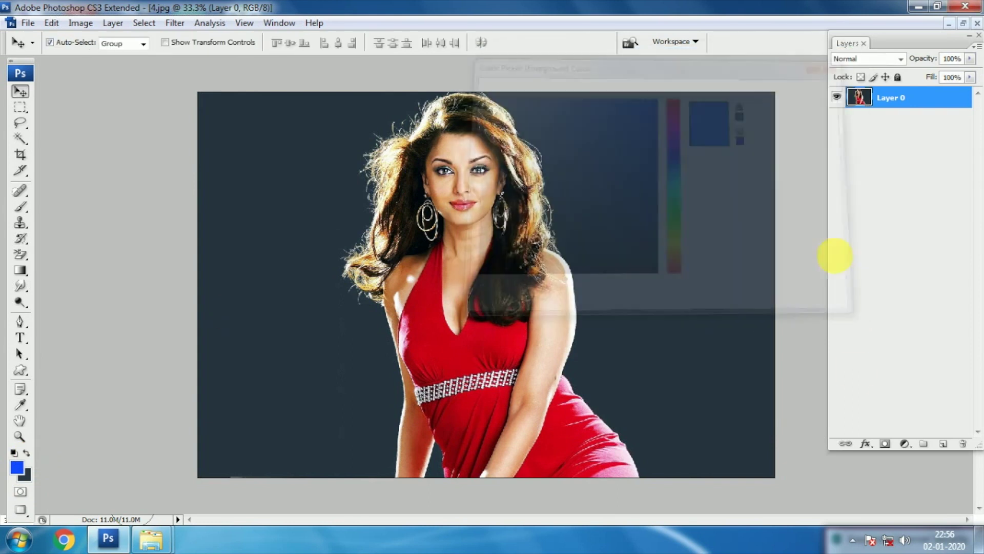
{"action": "left_click", "coordinate": [944, 444]}
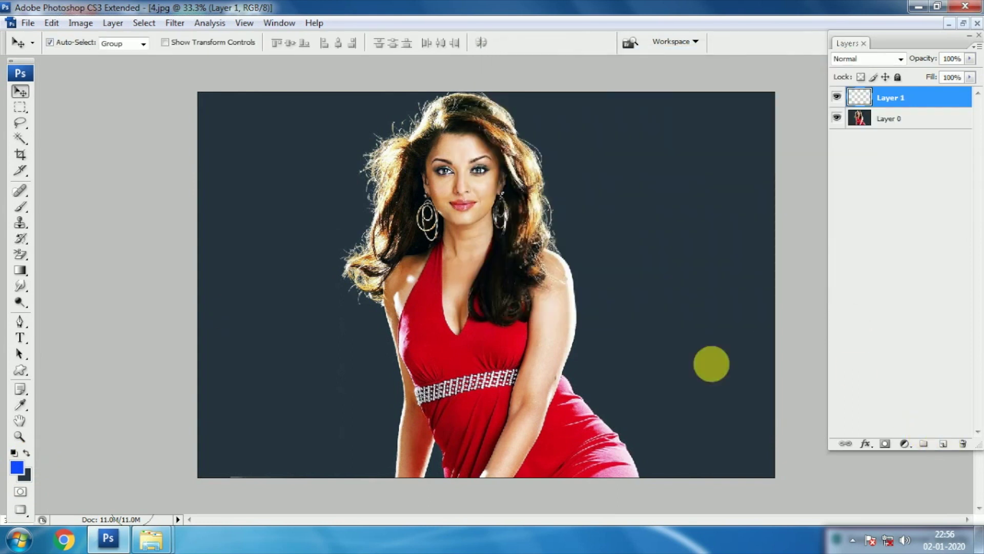
{"action": "left_click_drag", "start_coordinate": [21, 270], "coordinate": [64, 286]}
{"action": "left_click", "coordinate": [64, 286]}
{"action": "left_click", "coordinate": [417, 267]}
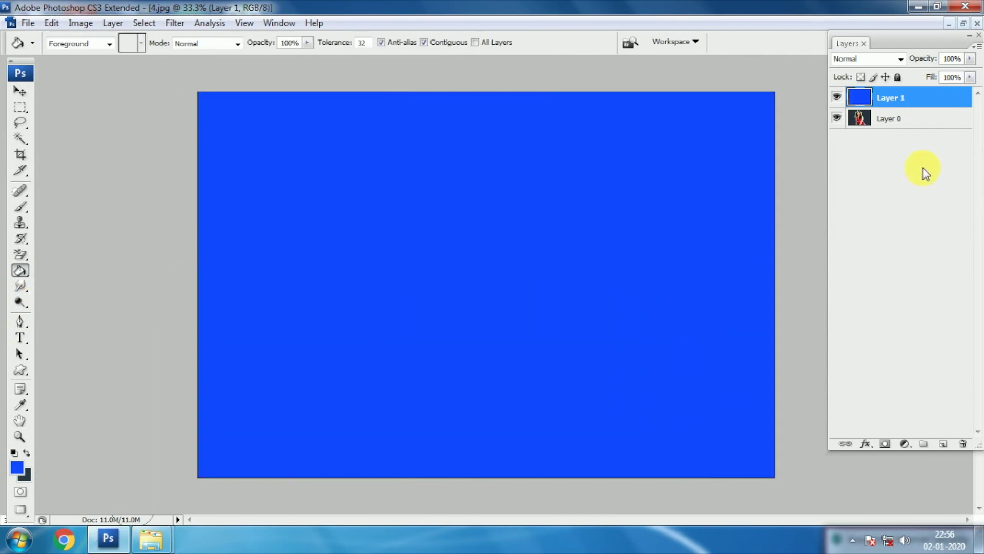
- Move the blue layer below the photo layer and make the photo layer active
{"action": "left_click_drag", "start_coordinate": [944, 97], "coordinate": [938, 156]}
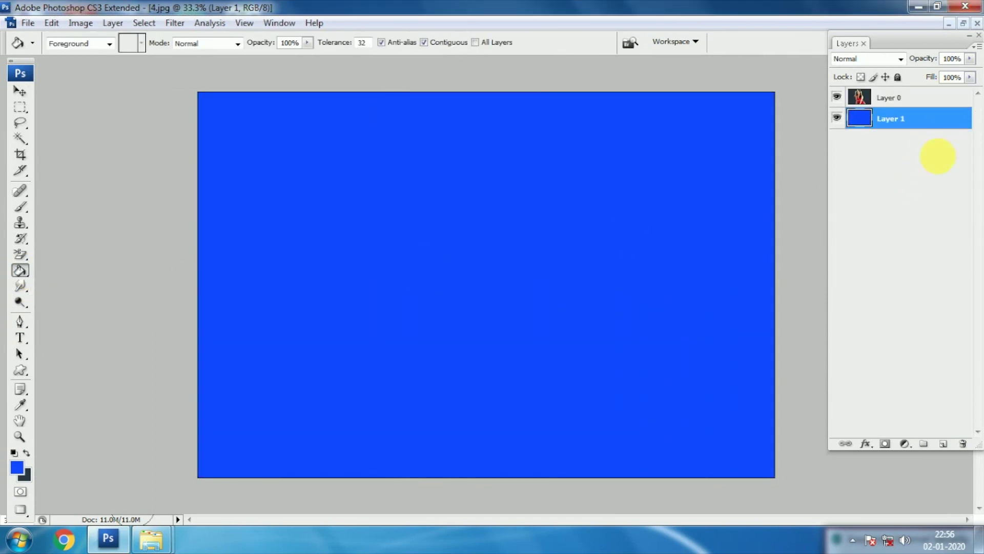
{"action": "left_click", "coordinate": [931, 100]}
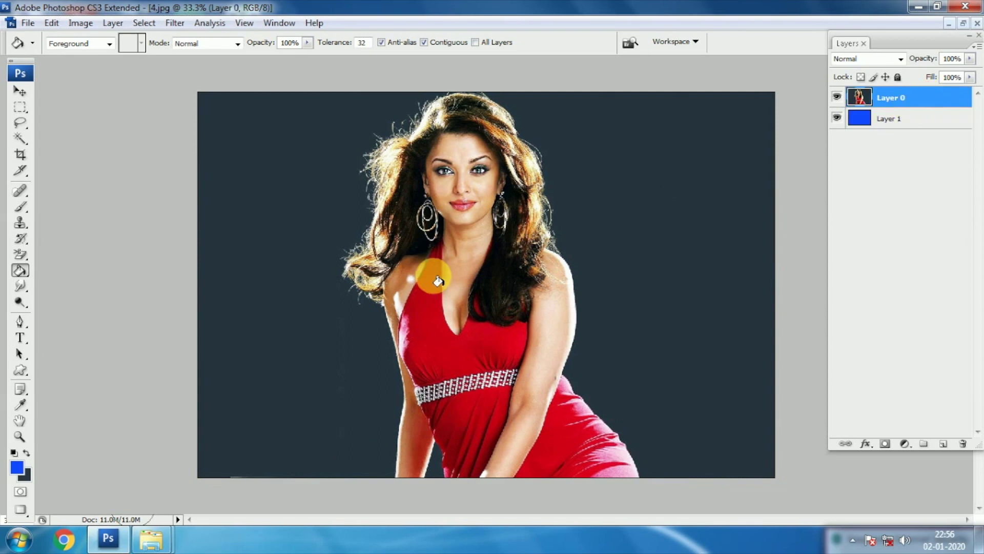
{"action": "key", "text": "v"}
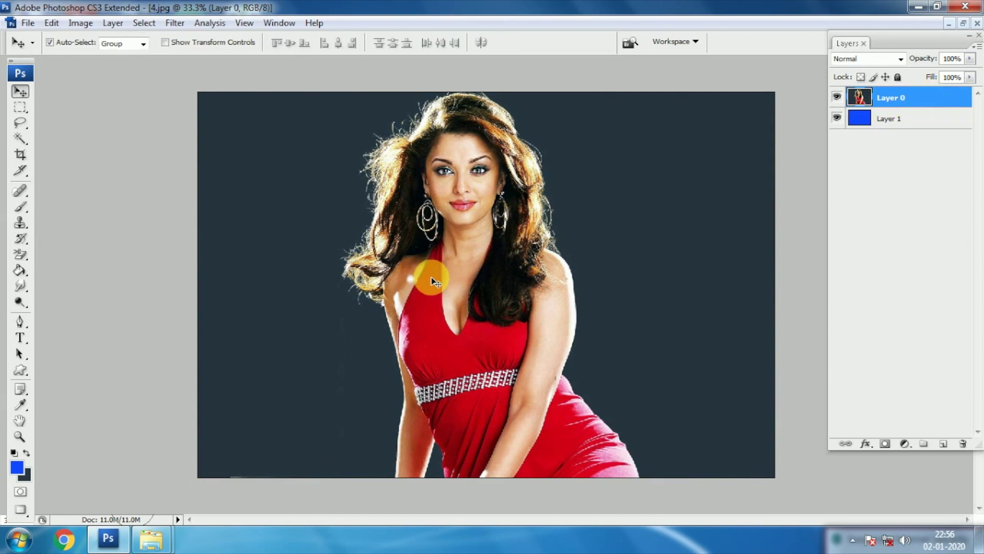
- Lasso the dark background loosely around the hair and shoulders, remove that area from the photo layer and deselect
{"action": "key", "text": "ctrl+plus"}
{"action": "left_click_drag", "start_coordinate": [385, 210], "coordinate": [400, 327]}
{"action": "key", "text": "f"}
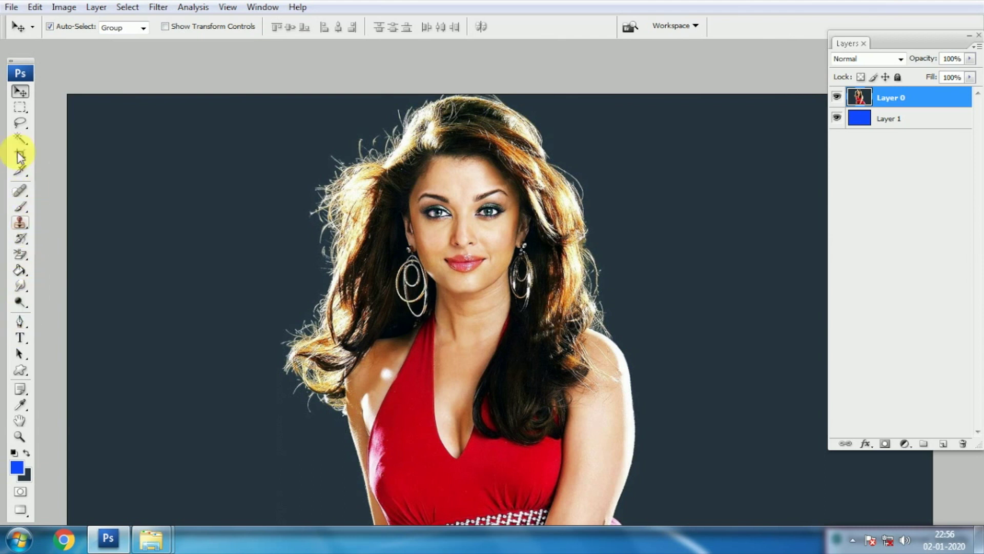
{"action": "left_click_drag", "start_coordinate": [20, 123], "coordinate": [46, 121]}
{"action": "mouse_move", "coordinate": [329, 423]}
{"action": "left_mouse_down"}
{"action": "mouse_move", "coordinate": [301, 417]}
{"action": "mouse_move", "coordinate": [273, 362]}
{"action": "mouse_move", "coordinate": [288, 295]}
{"action": "mouse_move", "coordinate": [307, 267]}
{"action": "mouse_move", "coordinate": [301, 178]}
{"action": "mouse_move", "coordinate": [334, 134]}
{"action": "mouse_move", "coordinate": [405, 92]}
{"action": "mouse_move", "coordinate": [510, 97]}
{"action": "mouse_move", "coordinate": [567, 125]}
{"action": "mouse_move", "coordinate": [613, 228]}
{"action": "mouse_move", "coordinate": [637, 338]}
{"action": "mouse_move", "coordinate": [821, 369]}
{"action": "left_mouse_up"}
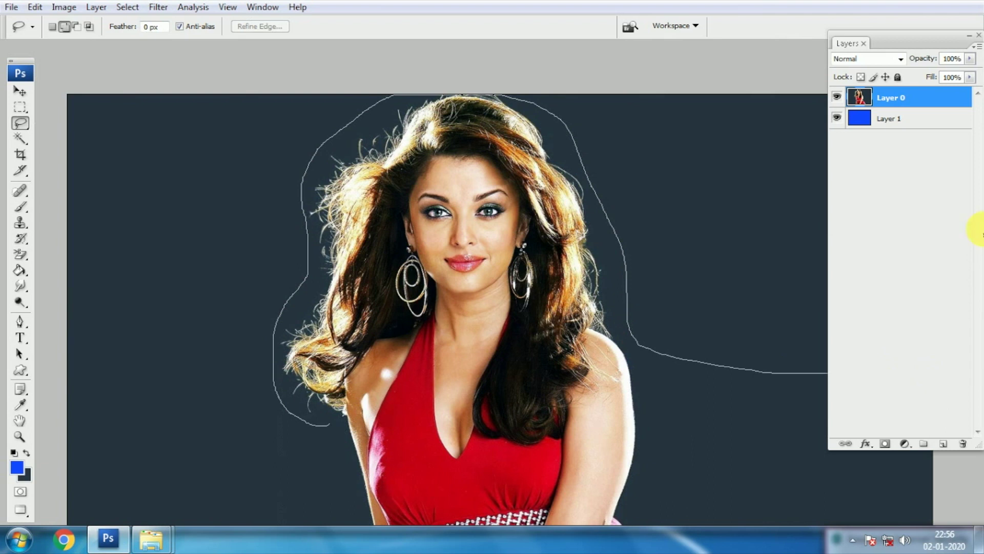
{"action": "mouse_move", "coordinate": [379, 15]}
{"action": "left_mouse_down"}
{"action": "mouse_move", "coordinate": [40, 48]}
{"action": "mouse_move", "coordinate": [53, 365]}
{"action": "mouse_move", "coordinate": [165, 477]}
{"action": "mouse_move", "coordinate": [333, 462]}
{"action": "mouse_move", "coordinate": [303, 395]}
{"action": "left_mouse_up"}
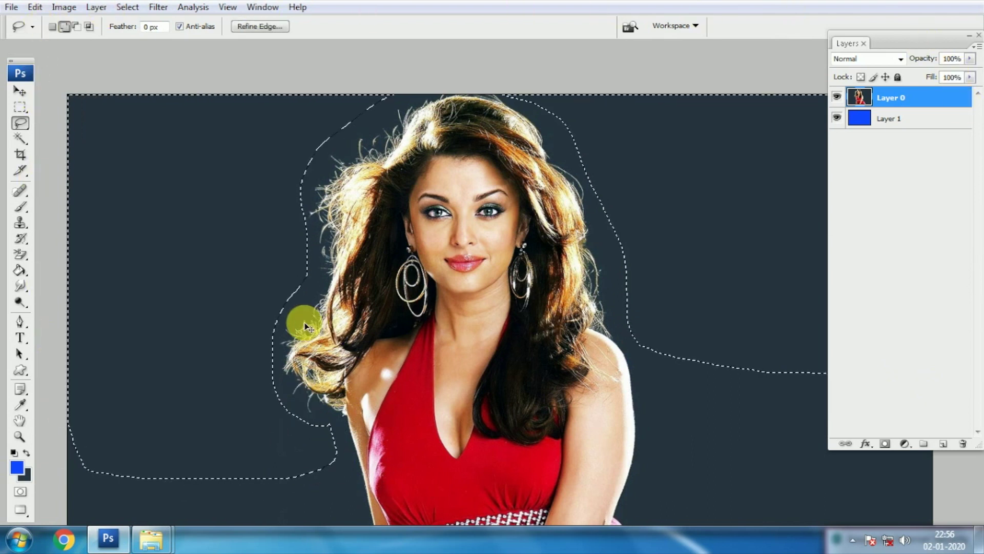
{"action": "key", "text": "ctrl+minus"}
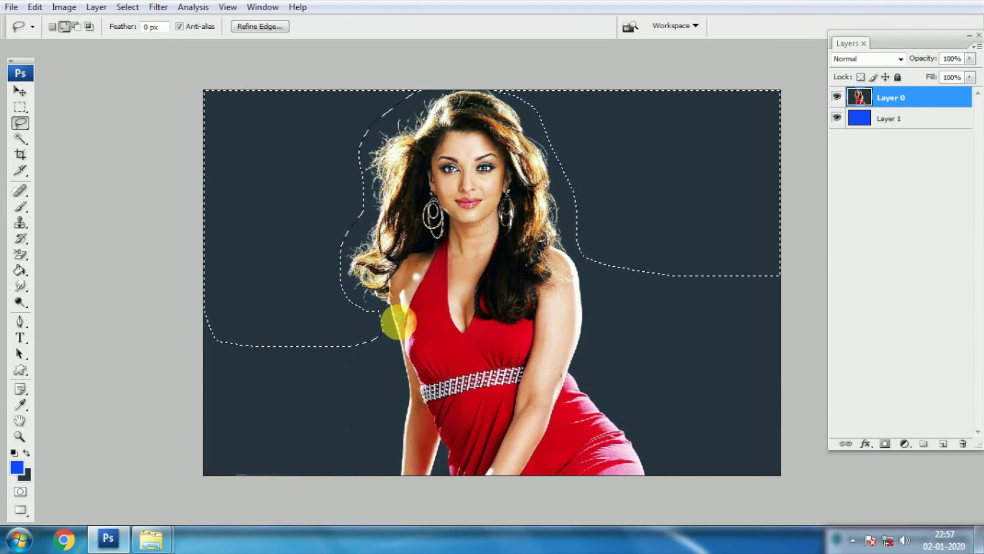
{"action": "key", "text": "alt+BackSpace"}
{"action": "key", "text": "ctrl+d"}
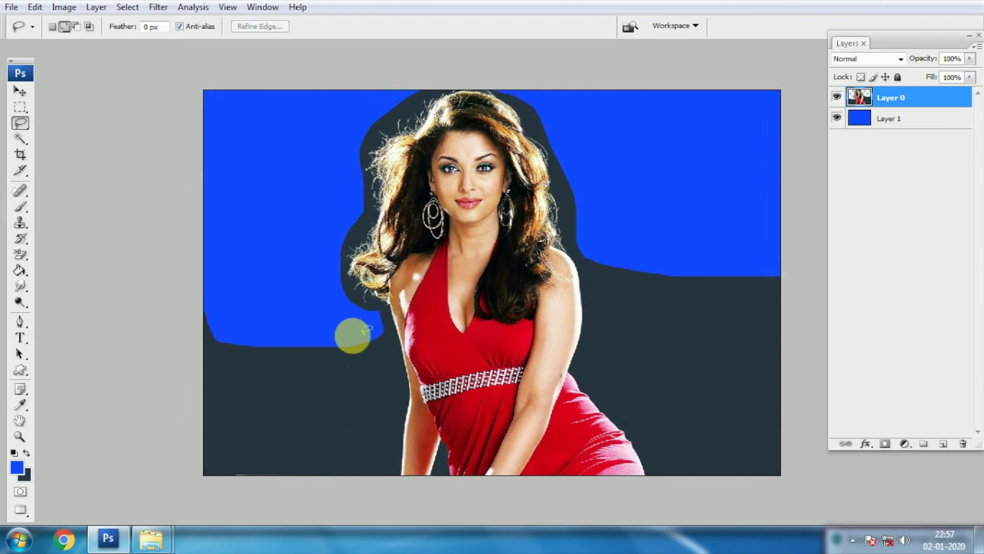
- Select the dark gap between the forearm and the dress with the Magic Wand, delete it and deselect
{"action": "key", "text": "ctrl+plus"}
{"action": "scroll", "coordinate": [352, 304], "scroll_direction": "down", "scroll_amount": 5}
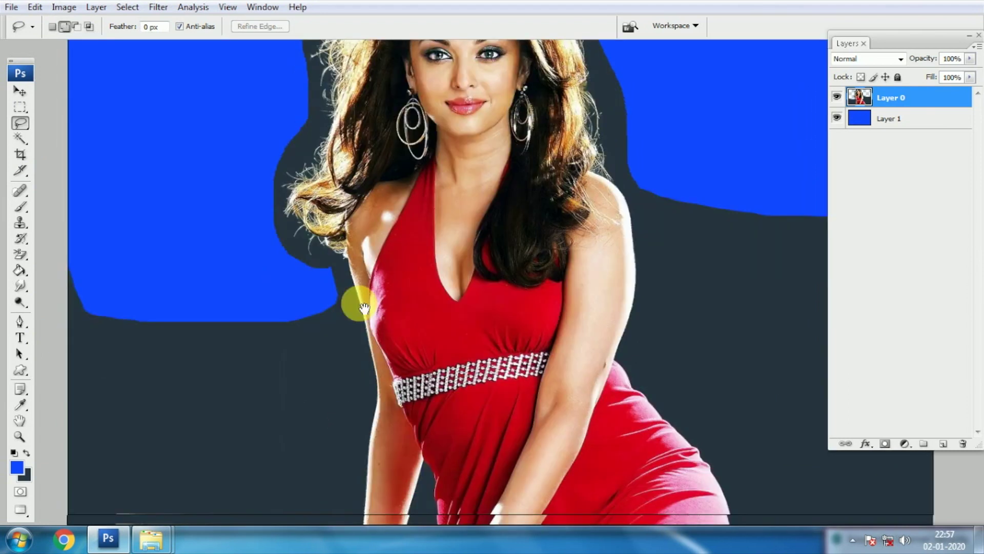
{"action": "key", "text": "ctrl+plus"}
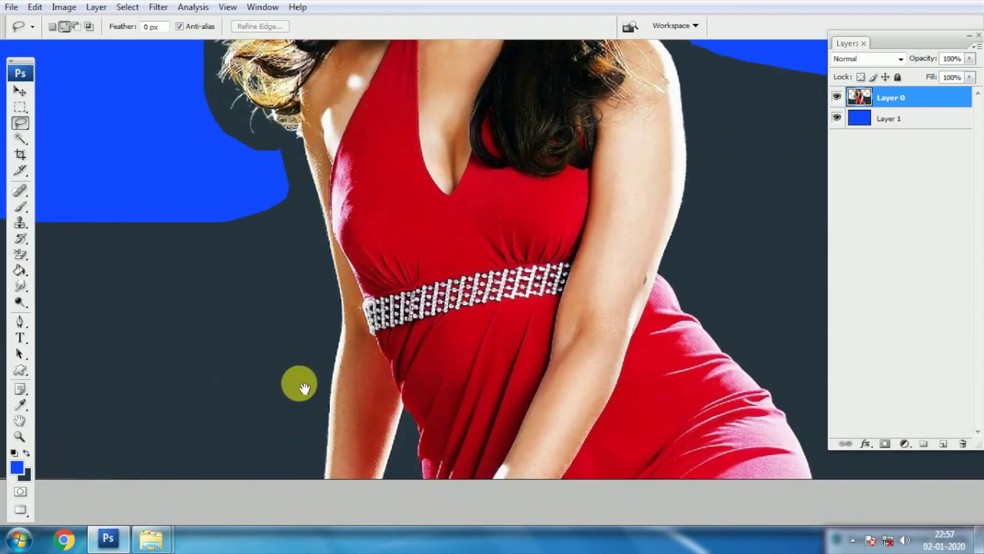
{"action": "left_click_drag", "start_coordinate": [297, 385], "coordinate": [352, 290]}
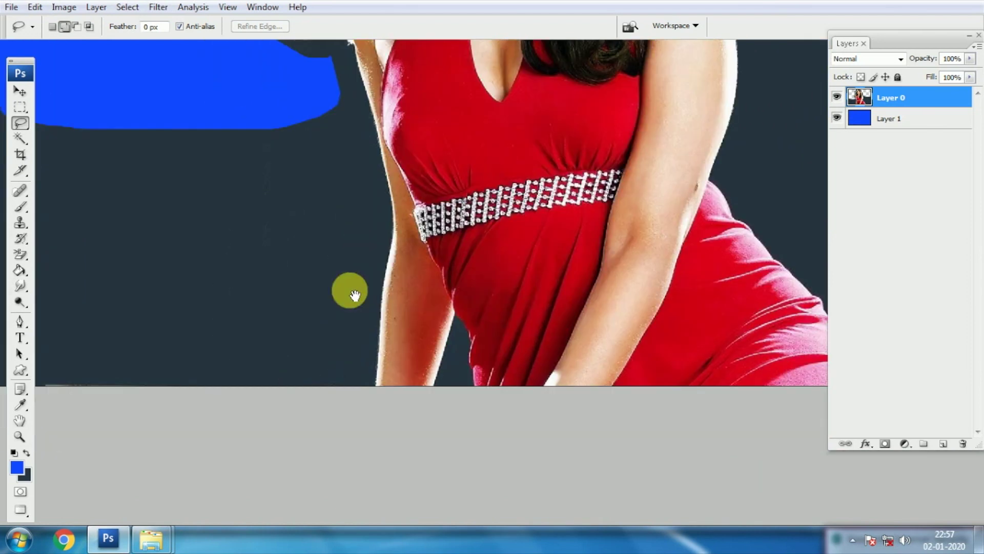
{"action": "left_click", "coordinate": [20, 139]}
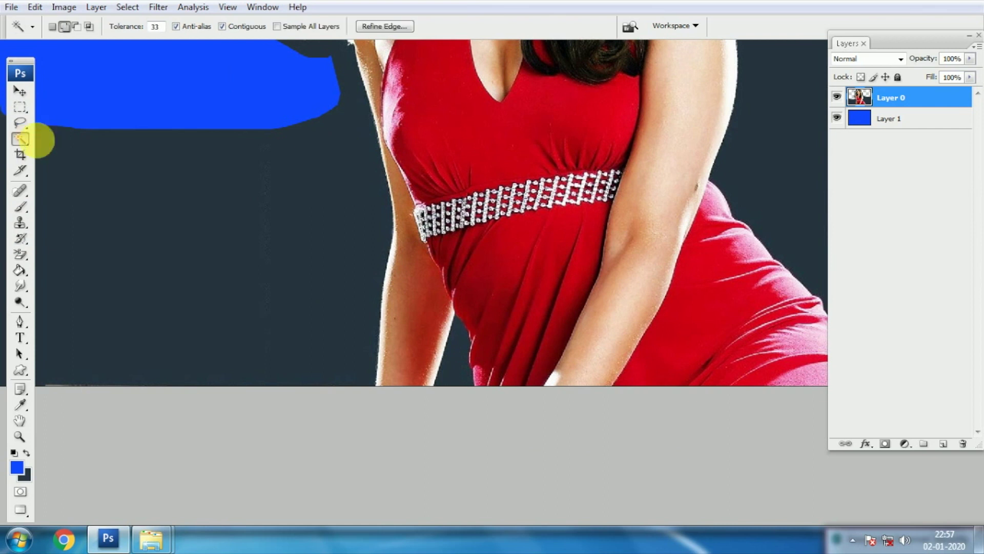
{"action": "left_click", "coordinate": [455, 368]}
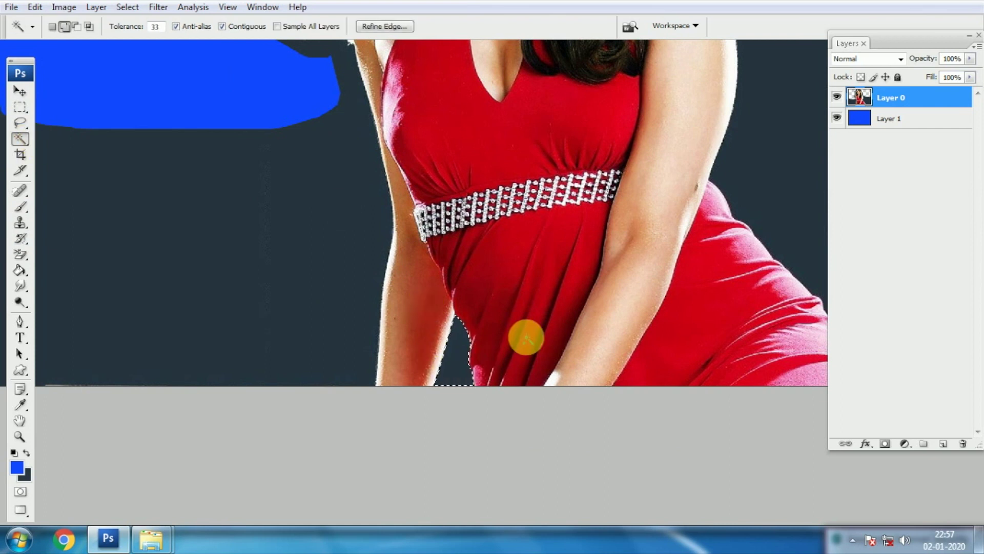
{"action": "key", "text": "Delete"}
{"action": "key", "text": "ctrl+d"}
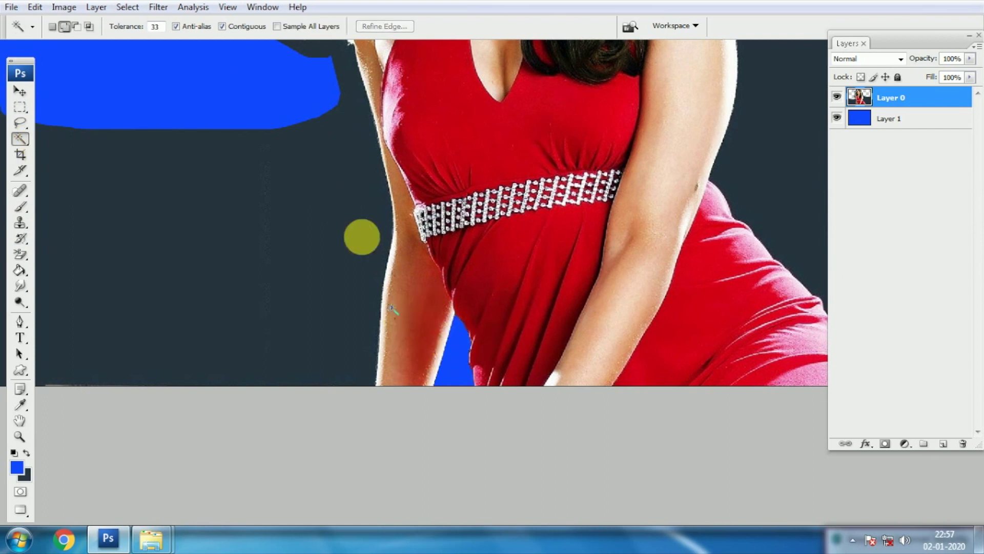
- Start a Pen path in the cleared area below the left hair curl and trace the outer edge of the upper arm
{"action": "left_click_drag", "start_coordinate": [349, 287], "coordinate": [342, 322]}
{"action": "left_click_drag", "start_coordinate": [314, 237], "coordinate": [361, 250]}
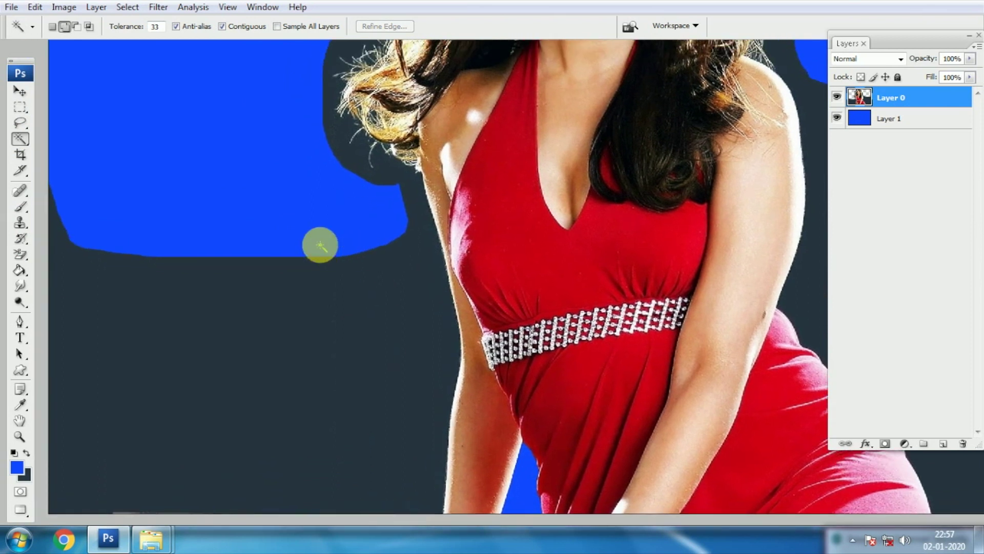
{"action": "key", "text": "ctrl+plus"}
{"action": "key", "text": "ctrl+plus"}
{"action": "key", "text": "ctrl+plus"}
{"action": "key", "text": "ctrl+plus"}
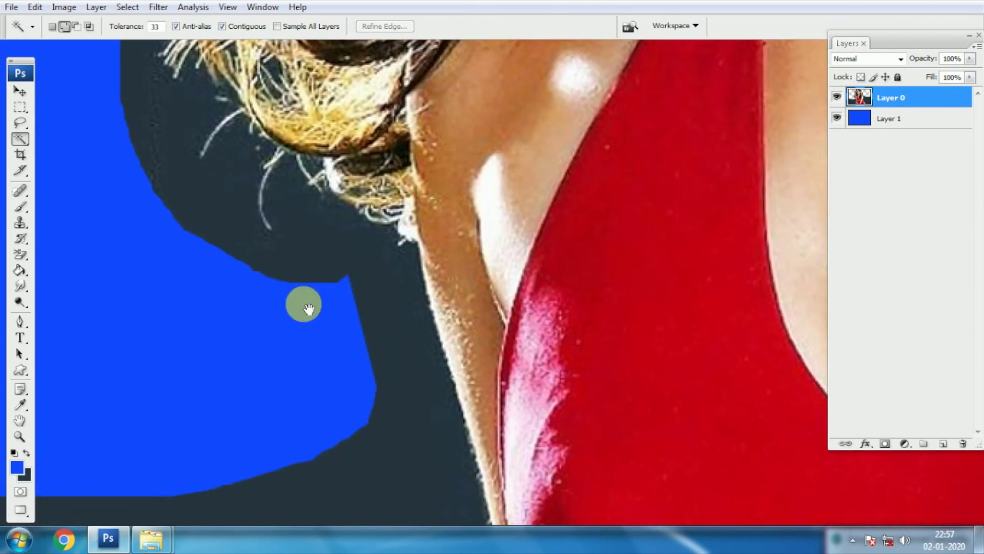
{"action": "key", "text": "p"}
{"action": "left_click", "coordinate": [297, 323]}
{"action": "left_click", "coordinate": [351, 296]}
{"action": "scroll", "coordinate": [472, 296], "scroll_direction": "down", "scroll_amount": 3}
{"action": "scroll", "coordinate": [472, 297], "scroll_direction": "right", "scroll_amount": 2}
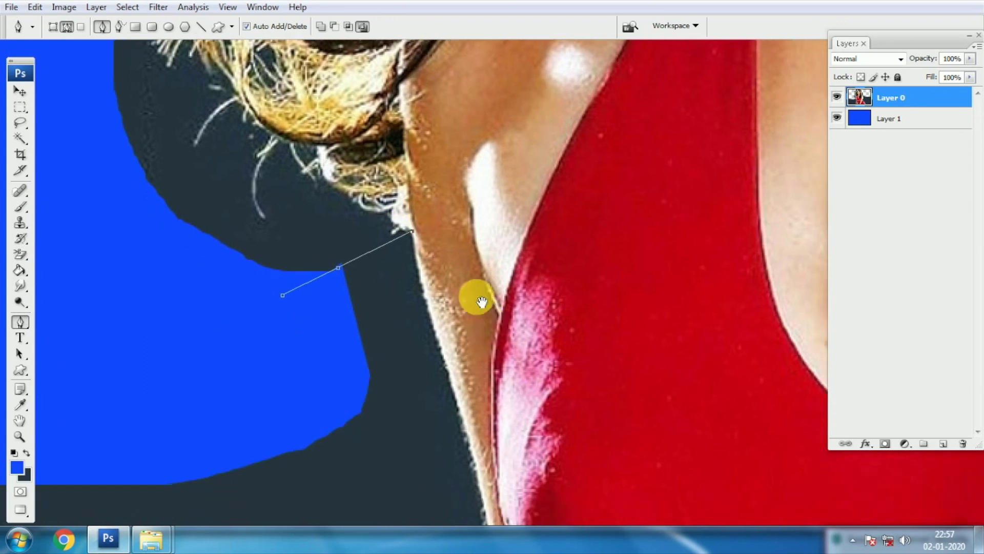
{"action": "left_click", "coordinate": [438, 367]}
{"action": "left_click_drag", "start_coordinate": [450, 400], "coordinate": [455, 408]}
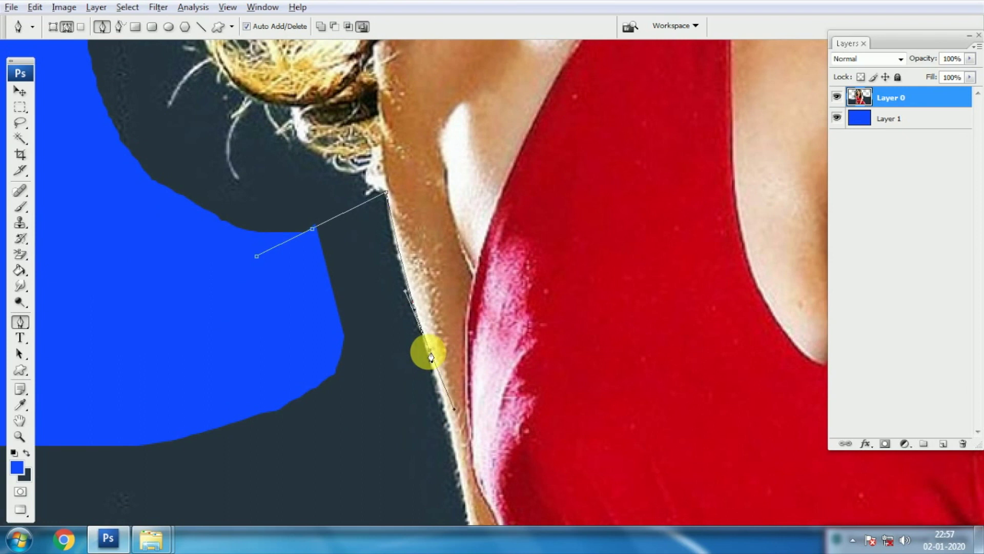
- Continue the Pen path down the outer edge of the left arm to just below the elbow
{"action": "scroll", "coordinate": [455, 438], "scroll_direction": "down", "scroll_amount": 5}
{"action": "scroll", "coordinate": [455, 437], "scroll_direction": "right", "scroll_amount": 1}
{"action": "left_click_drag", "start_coordinate": [434, 290], "coordinate": [449, 217]}
{"action": "left_click", "coordinate": [431, 290], "text": "alt"}
{"action": "left_click_drag", "start_coordinate": [466, 338], "coordinate": [468, 373]}
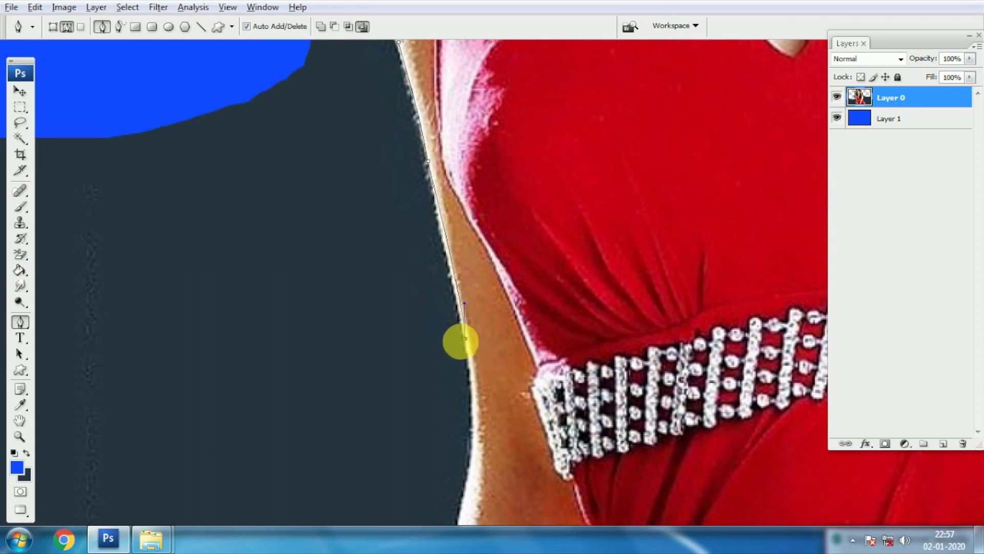
{"action": "scroll", "coordinate": [451, 328], "scroll_direction": "down", "scroll_amount": 2}
{"action": "mouse_move", "coordinate": [472, 355]}
{"action": "left_mouse_down"}
{"action": "mouse_move", "coordinate": [454, 374]}
{"action": "mouse_move", "coordinate": [461, 403]}
{"action": "mouse_move", "coordinate": [469, 373]}
{"action": "left_mouse_up"}
{"action": "scroll", "coordinate": [398, 222], "scroll_direction": "down", "scroll_amount": 5}
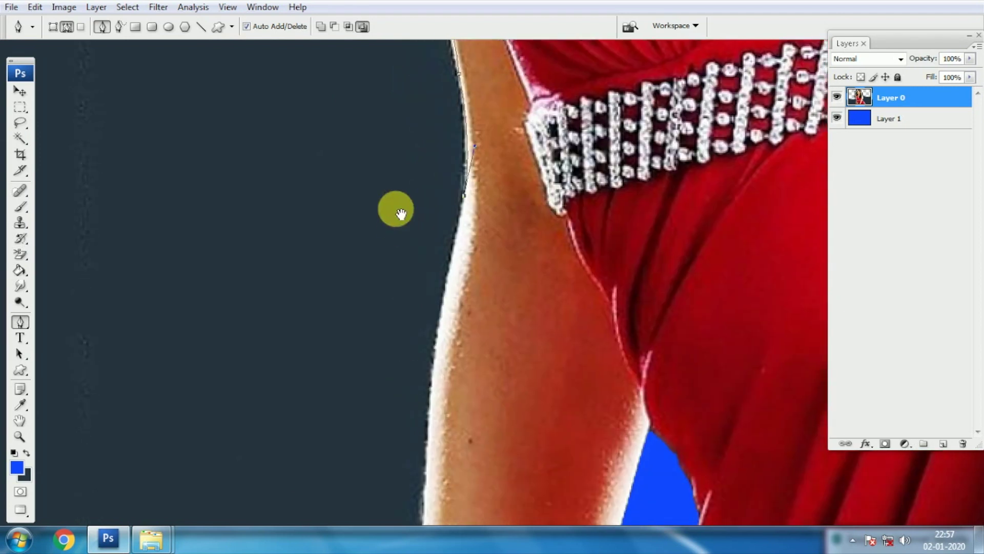
- Trace the outer edge of the left forearm with the Pen path down to the bottom edge of the photo
{"action": "left_click", "coordinate": [431, 331]}
{"action": "left_click_drag", "start_coordinate": [414, 457], "coordinate": [446, 340]}
{"action": "left_click_drag", "start_coordinate": [448, 432], "coordinate": [440, 456]}
{"action": "left_click", "coordinate": [449, 433]}
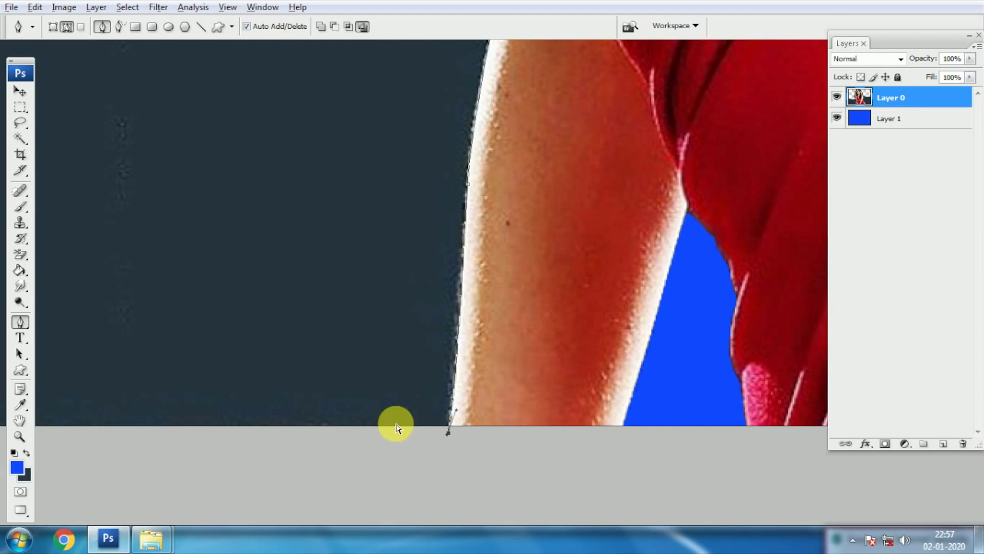
- Route the Pen path outside the canvas around the lower-left background and close it at the starting point
{"action": "key", "text": "ctrl+minus"}
{"action": "key", "text": "ctrl+minus"}
{"action": "key", "text": "ctrl+minus"}
{"action": "scroll", "coordinate": [382, 426], "scroll_direction": "up", "scroll_amount": 4}
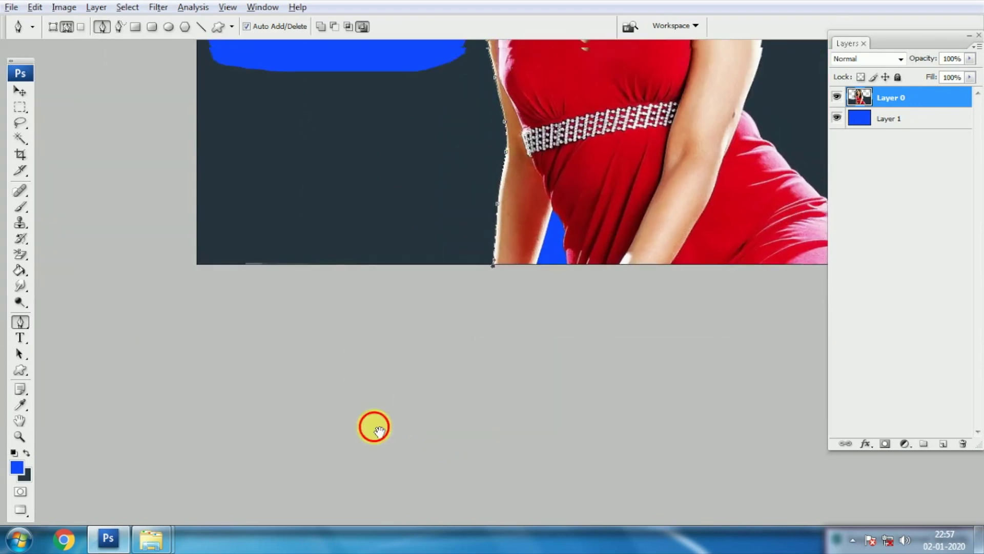
{"action": "left_click", "coordinate": [276, 437]}
{"action": "left_click", "coordinate": [148, 401]}
{"action": "left_click", "coordinate": [138, 200]}
{"action": "left_click_drag", "start_coordinate": [153, 111], "coordinate": [169, 108]}
{"action": "left_click", "coordinate": [237, 77]}
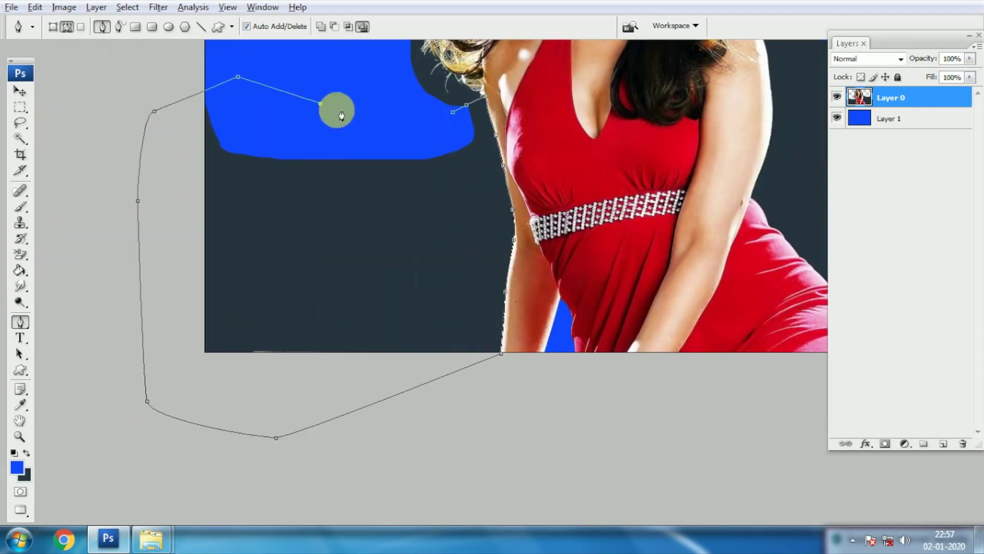
{"action": "left_click", "coordinate": [371, 117]}
{"action": "left_click", "coordinate": [452, 111]}
- Start a new Pen path just below the photo's bottom edge at the right hip and trace the dress's lower hip edge
{"action": "scroll", "coordinate": [479, 194], "scroll_direction": "up", "scroll_amount": 3}
{"action": "scroll", "coordinate": [450, 286], "scroll_direction": "right", "scroll_amount": 10}
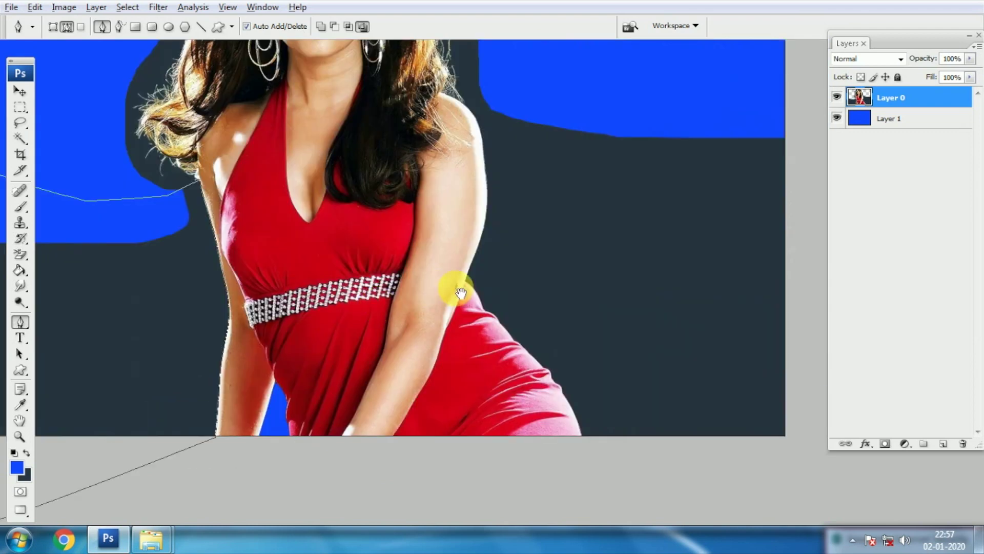
{"action": "key", "text": "ctrl+plus"}
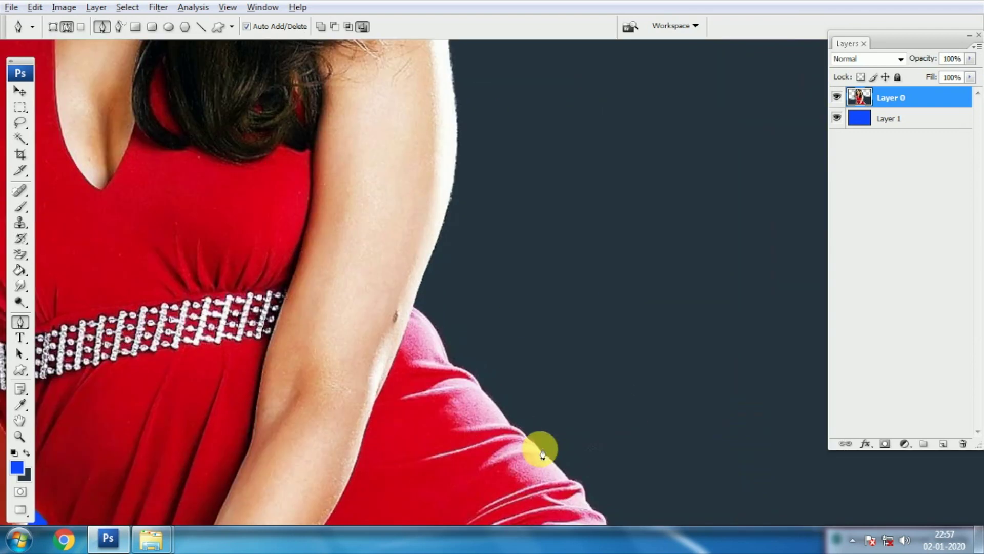
{"action": "scroll", "coordinate": [538, 448], "scroll_direction": "down", "scroll_amount": 8}
{"action": "left_click", "coordinate": [569, 419]}
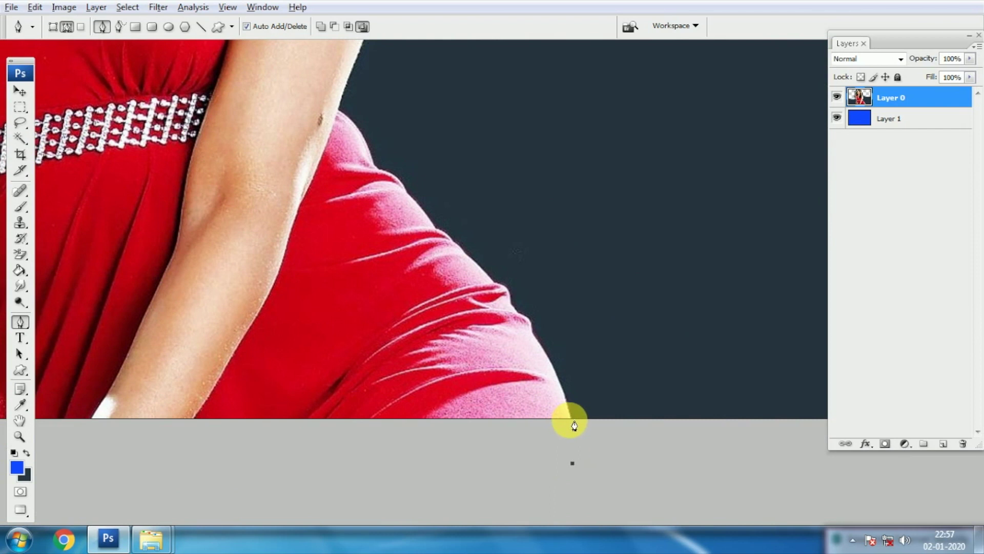
{"action": "left_click_drag", "start_coordinate": [533, 336], "coordinate": [510, 319]}
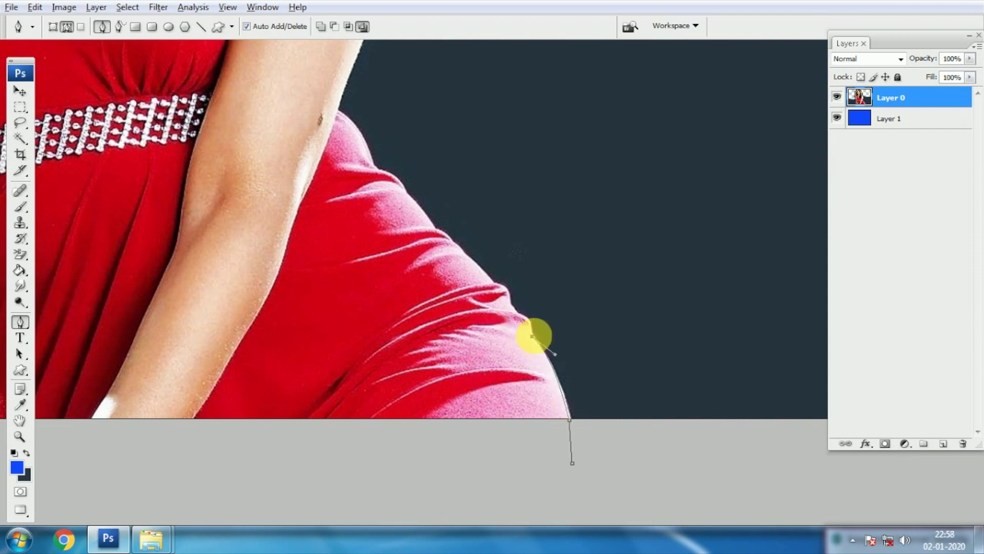
- Continue the Pen path up the hip, following the outer bumps of the dress folds with corner and curve points
{"action": "key", "text": "ctrl+plus"}
{"action": "left_click_drag", "start_coordinate": [575, 411], "coordinate": [483, 343]}
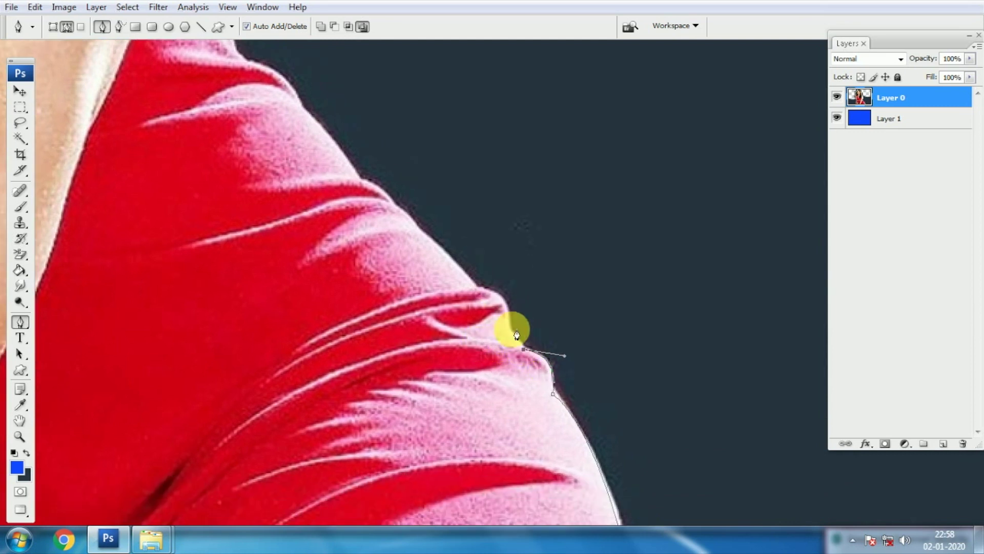
{"action": "left_click", "coordinate": [509, 328]}
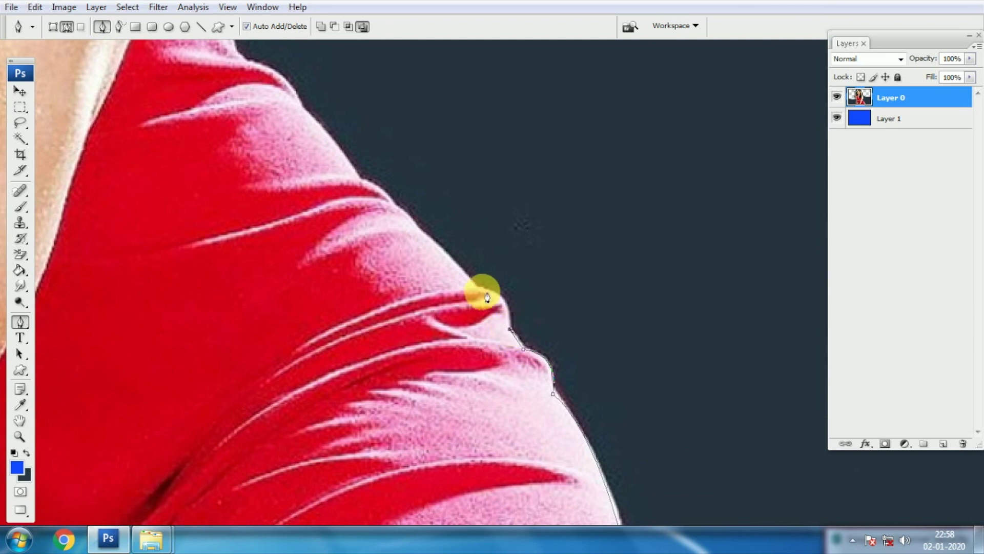
{"action": "left_click_drag", "start_coordinate": [483, 289], "coordinate": [486, 315]}
{"action": "left_click", "coordinate": [481, 286], "text": "alt"}
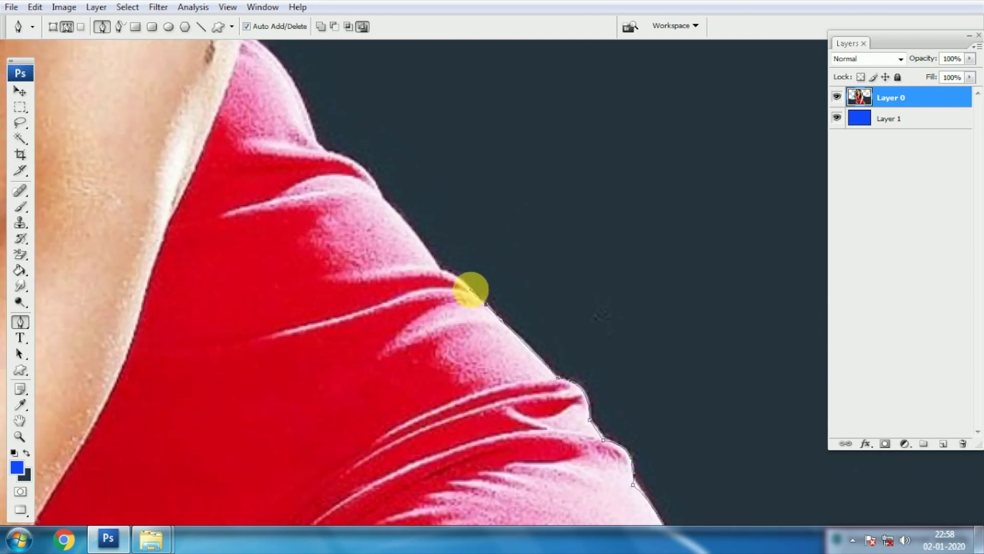
{"action": "left_click_drag", "start_coordinate": [447, 271], "coordinate": [431, 275]}
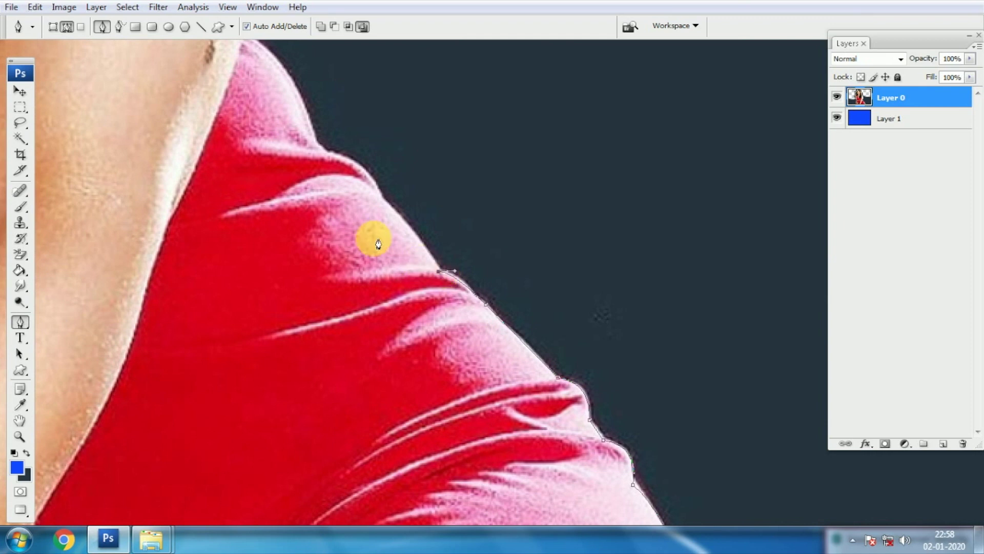
- Trace the upper hip of the dress with the Pen path to where it meets the right arm, ending in a corner point
{"action": "left_click_drag", "start_coordinate": [374, 235], "coordinate": [502, 304]}
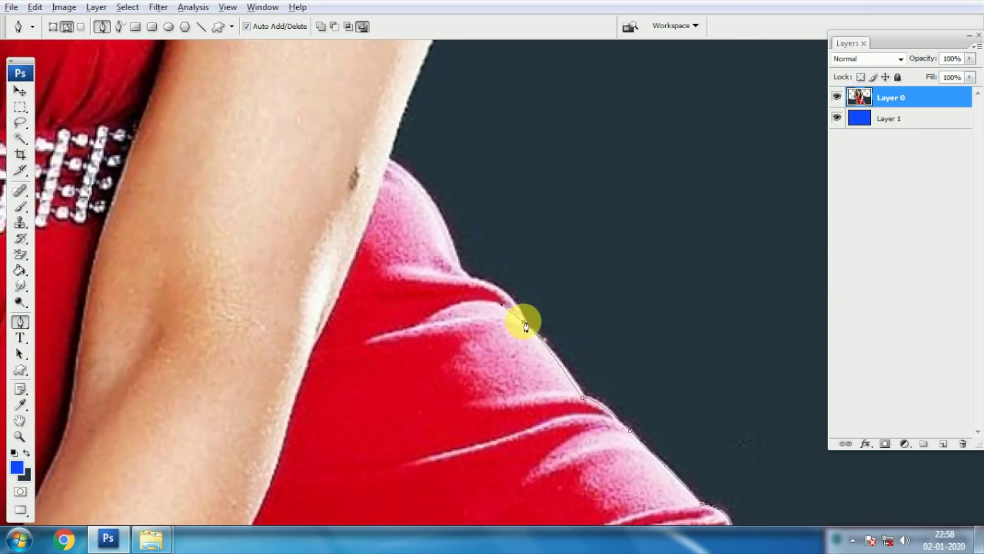
{"action": "left_click_drag", "start_coordinate": [472, 277], "coordinate": [425, 268]}
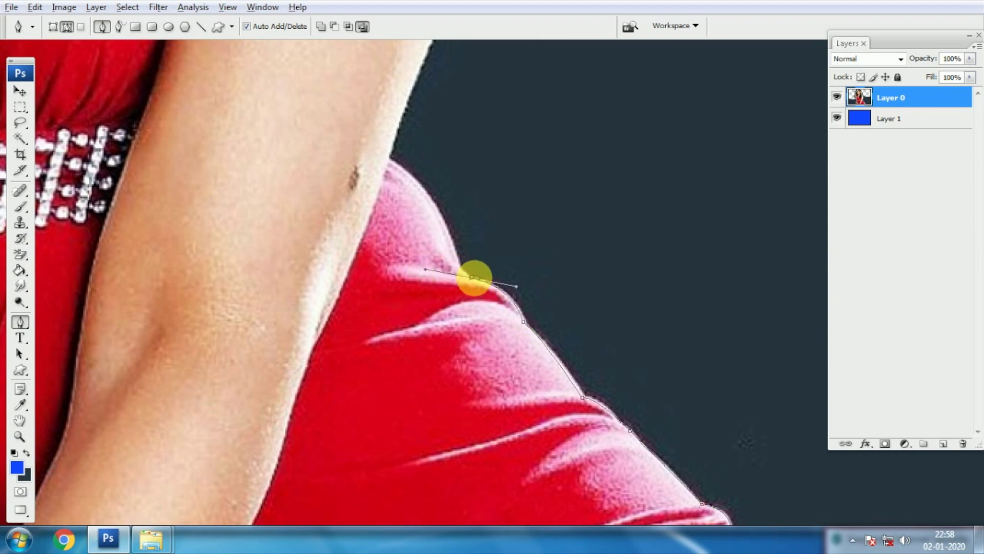
{"action": "left_click_drag", "start_coordinate": [419, 243], "coordinate": [453, 315]}
{"action": "left_click", "coordinate": [491, 324]}
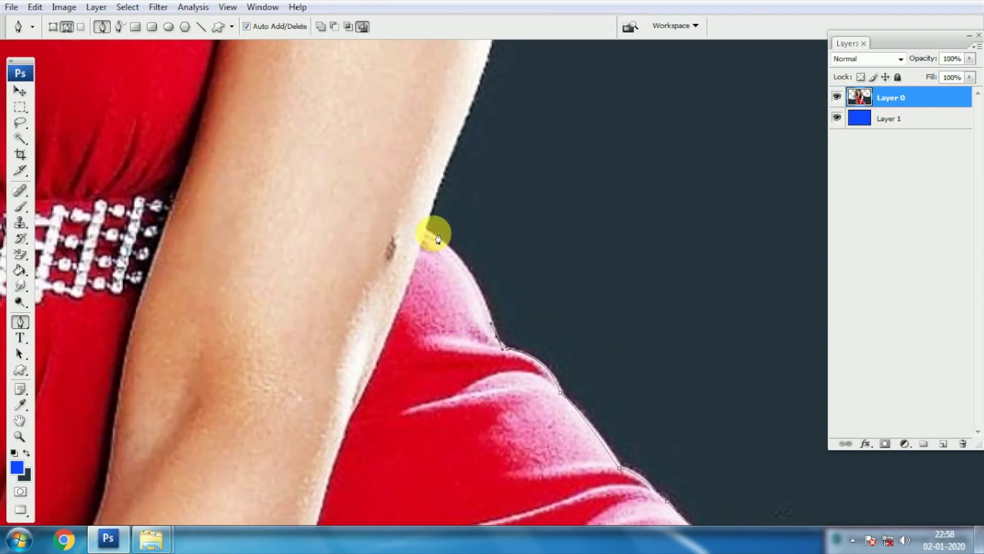
{"action": "left_click_drag", "start_coordinate": [425, 228], "coordinate": [383, 209]}
{"action": "left_click", "coordinate": [425, 228], "text": "alt"}
- Trace the outer edge of the right arm with the Pen path from the dress up to just below the shoulder
{"action": "left_click_drag", "start_coordinate": [571, 176], "coordinate": [528, 327]}
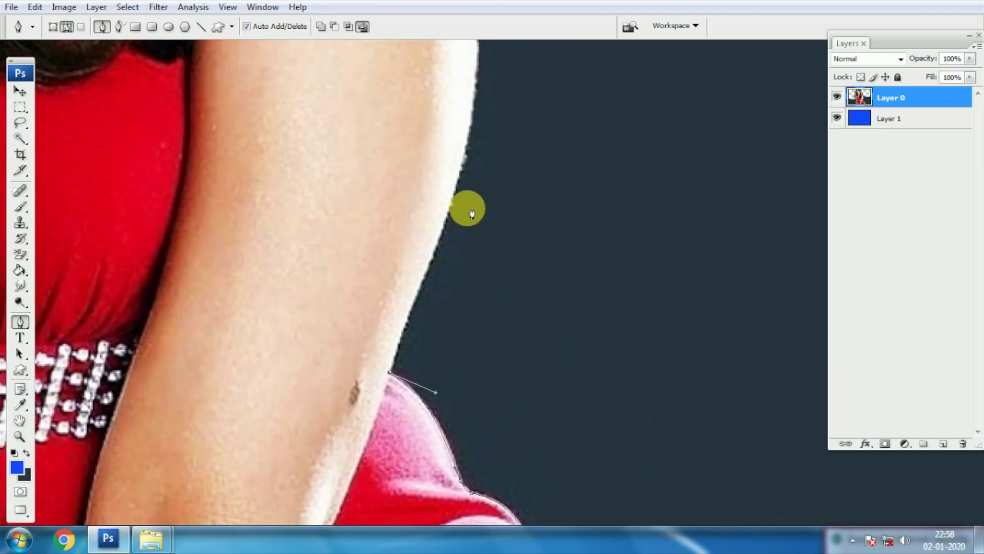
{"action": "left_click", "coordinate": [449, 226]}
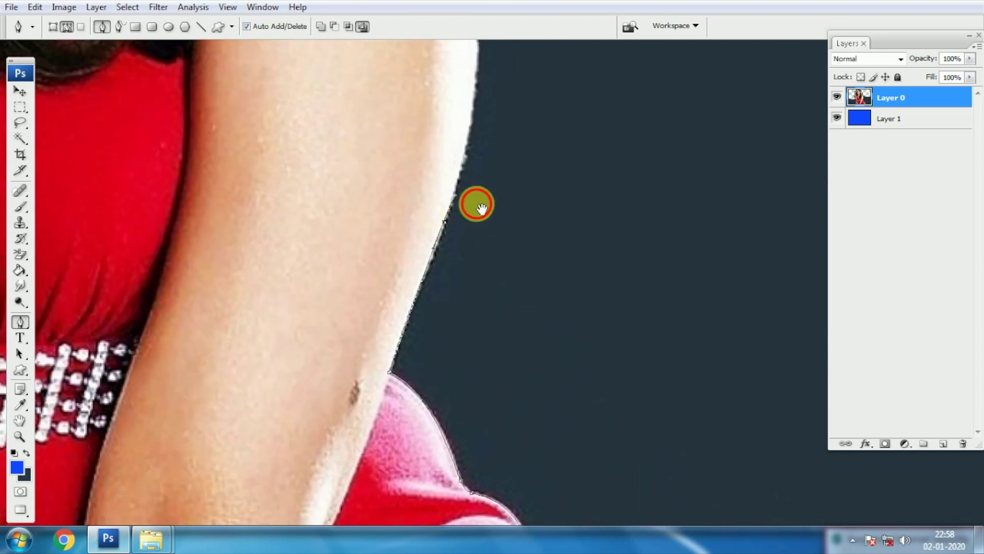
{"action": "scroll", "coordinate": [475, 202], "scroll_direction": "up", "scroll_amount": 3}
{"action": "left_click_drag", "start_coordinate": [475, 213], "coordinate": [474, 166]}
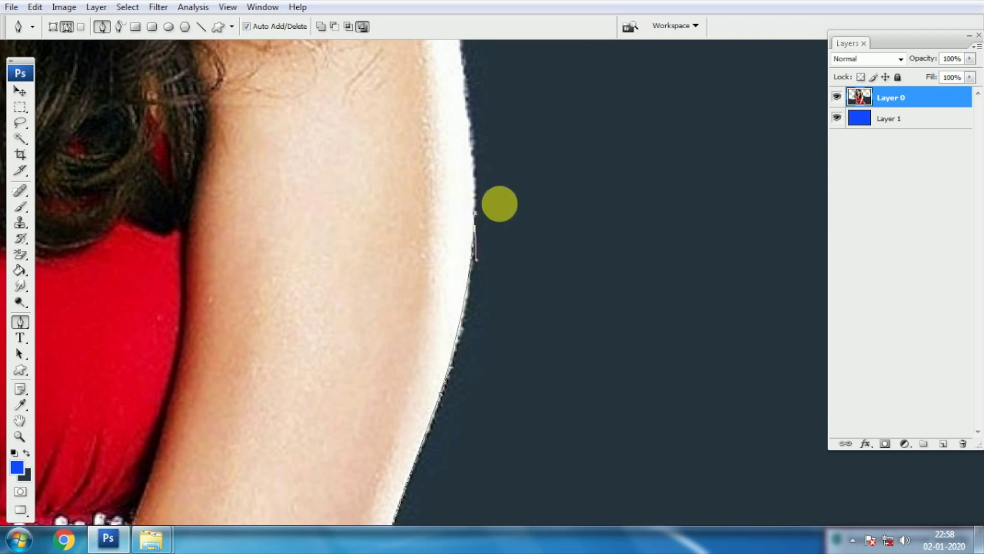
{"action": "scroll", "coordinate": [518, 359], "scroll_direction": "up", "scroll_amount": 4}
{"action": "left_click_drag", "start_coordinate": [472, 285], "coordinate": [459, 234]}
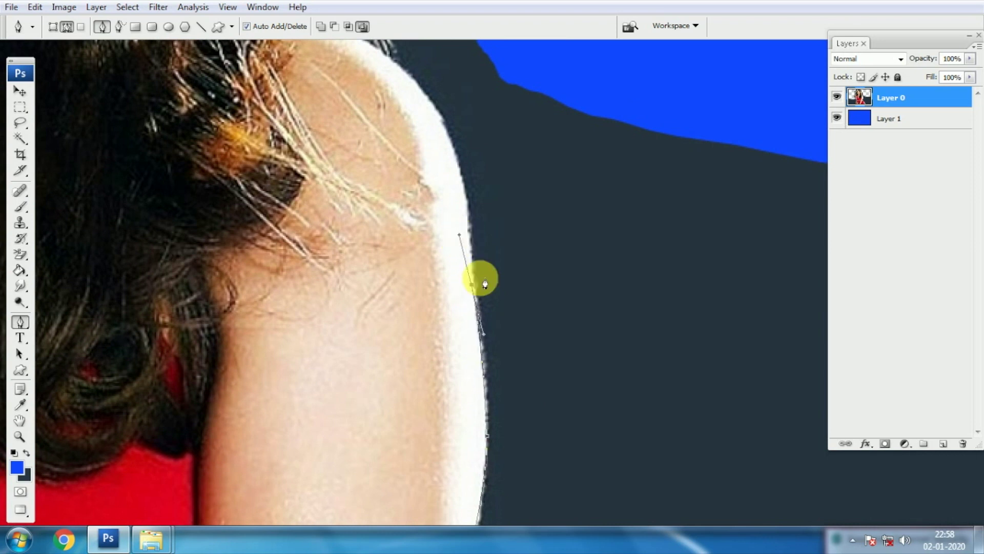
{"action": "left_click", "coordinate": [472, 284], "text": "alt"}
- Continue the Pen path around the right shoulder to the loose hair strands resting on it
{"action": "left_click_drag", "start_coordinate": [420, 282], "coordinate": [437, 384]}
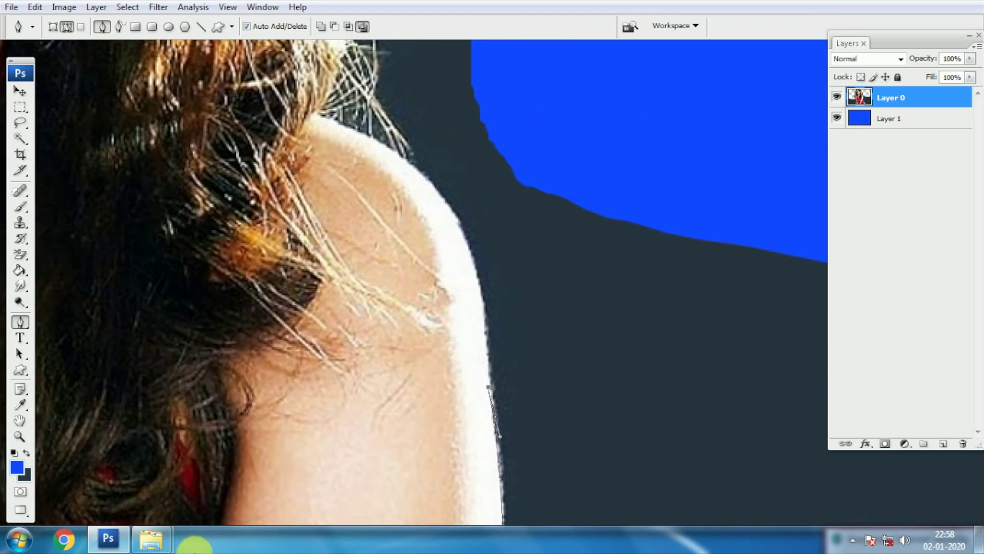
{"action": "left_click_drag", "start_coordinate": [450, 207], "coordinate": [411, 166]}
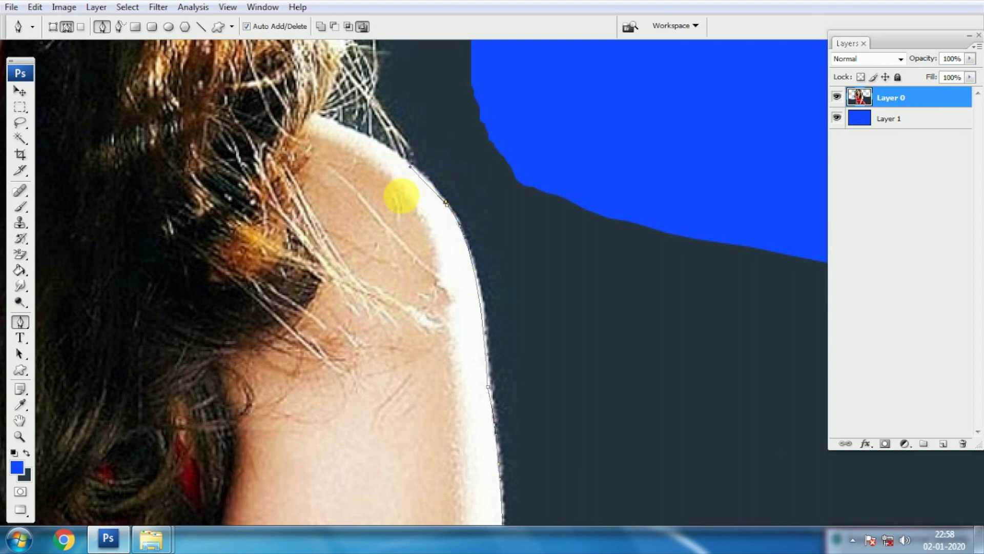
{"action": "left_click", "coordinate": [447, 206], "text": "alt"}
{"action": "left_click_drag", "start_coordinate": [394, 175], "coordinate": [413, 240]}
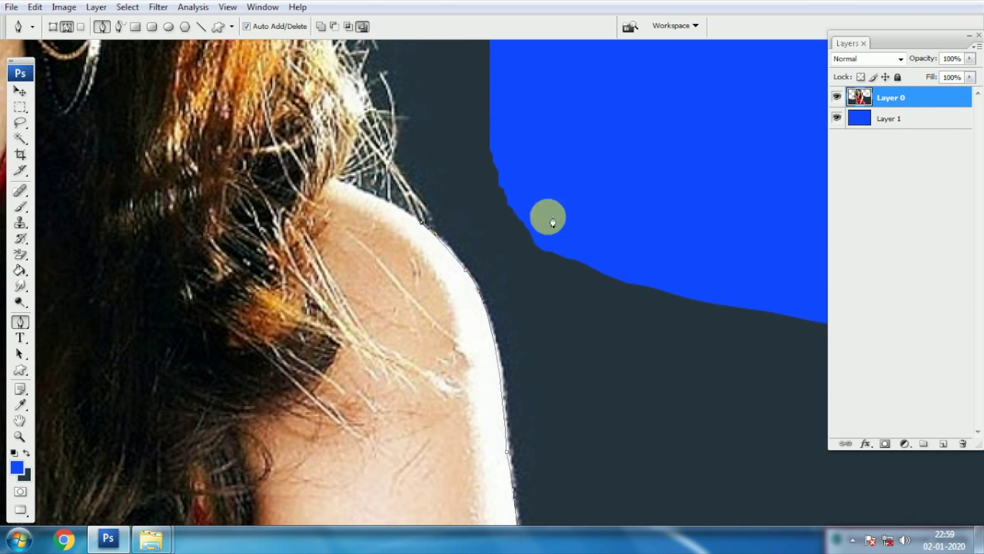
- Route the Pen path across the cleared blue area and outside the canvas around the lower-right background, closing it at its starting point
{"action": "left_click", "coordinate": [652, 208]}
{"action": "key", "text": "ctrl+minus"}
{"action": "key", "text": "ctrl+minus"}
{"action": "key", "text": "ctrl+minus"}
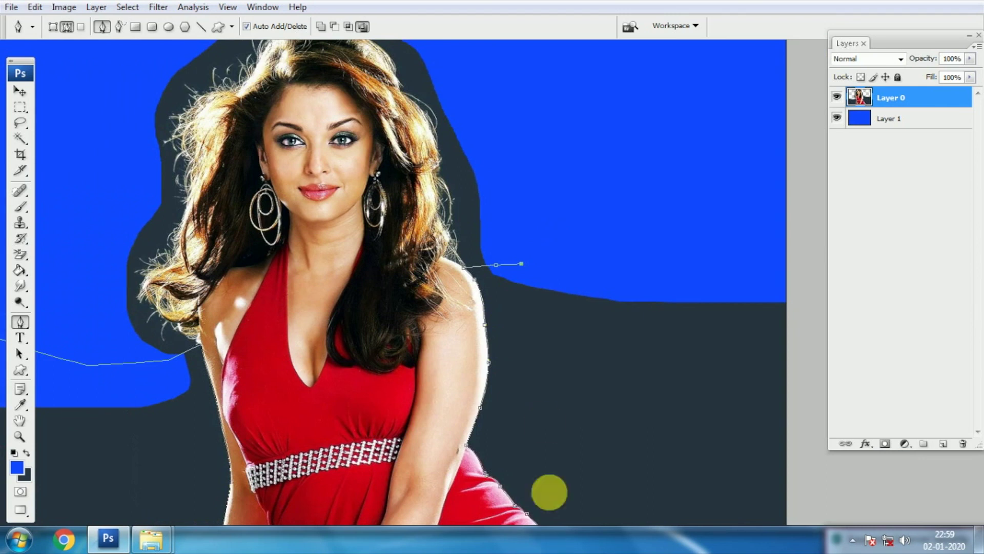
{"action": "left_click_drag", "start_coordinate": [637, 342], "coordinate": [528, 211]}
{"action": "left_click", "coordinate": [701, 123]}
{"action": "left_click", "coordinate": [760, 293]}
{"action": "left_click", "coordinate": [751, 426]}
{"action": "left_click", "coordinate": [717, 478]}
{"action": "left_click", "coordinate": [481, 492]}
{"action": "left_click_drag", "start_coordinate": [270, 320], "coordinate": [364, 319]}
{"action": "key", "text": "ctrl+minus"}
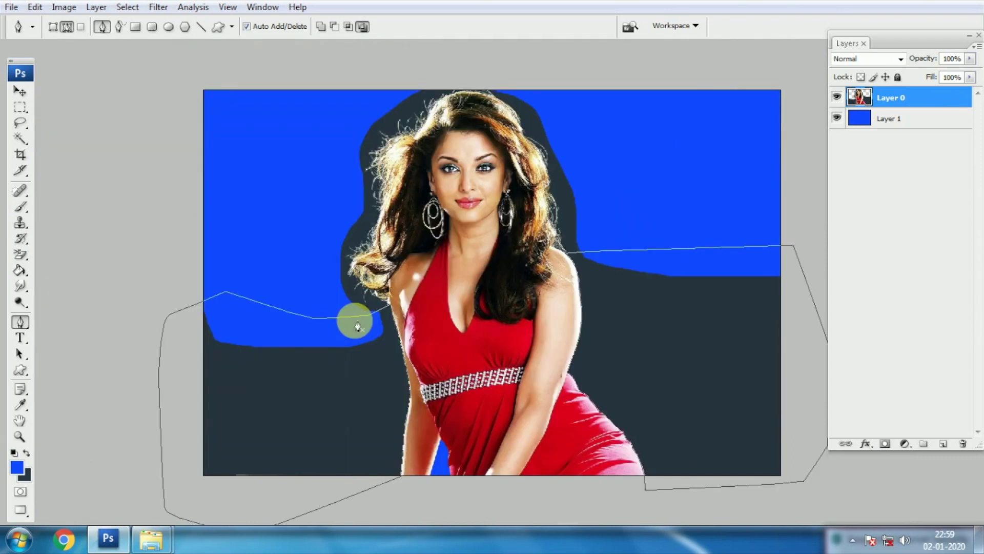
- Turn both background paths into a new anti-aliased selection, delete the dark background inside it from Layer 0, and deselect
{"action": "right_click", "coordinate": [636, 340]}
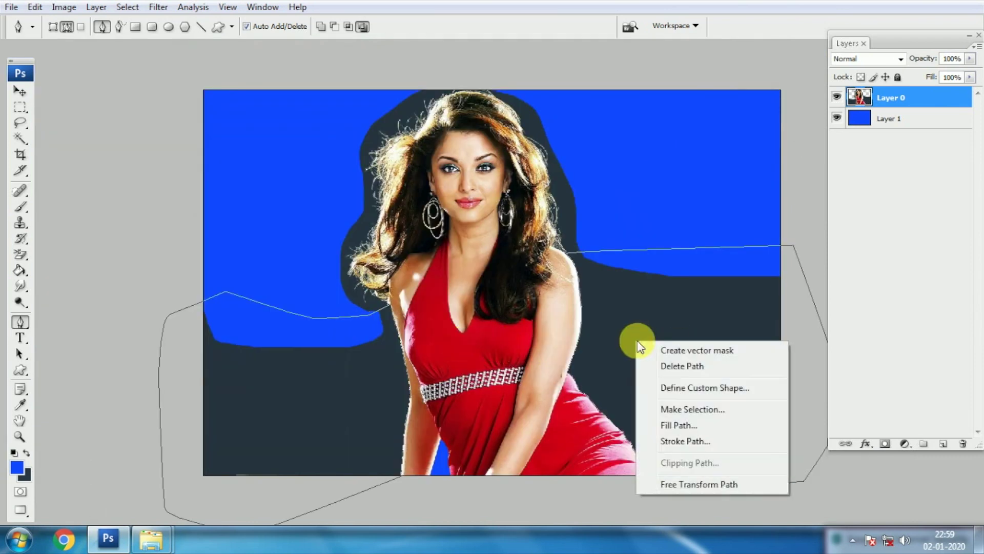
{"action": "left_click", "coordinate": [672, 409]}
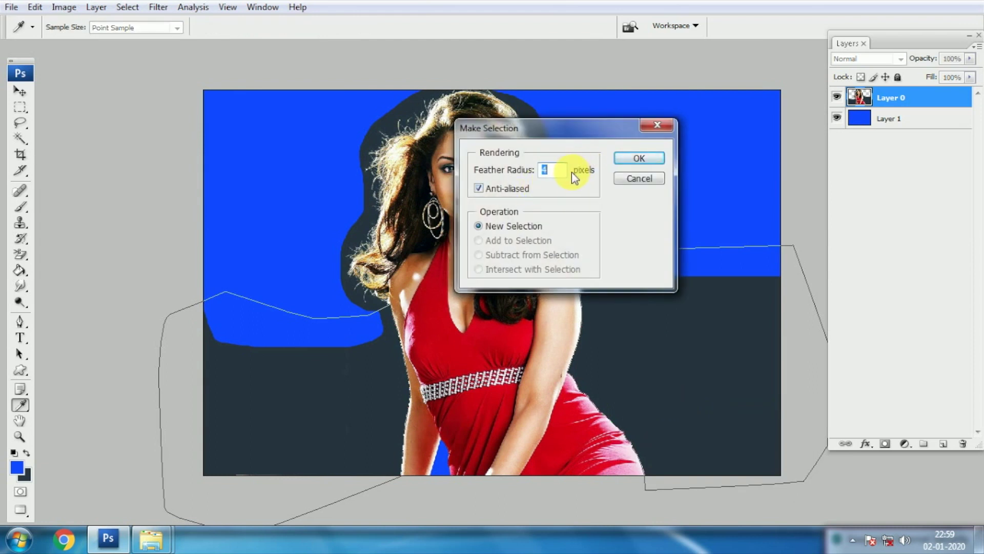
{"action": "left_click", "coordinate": [639, 158]}
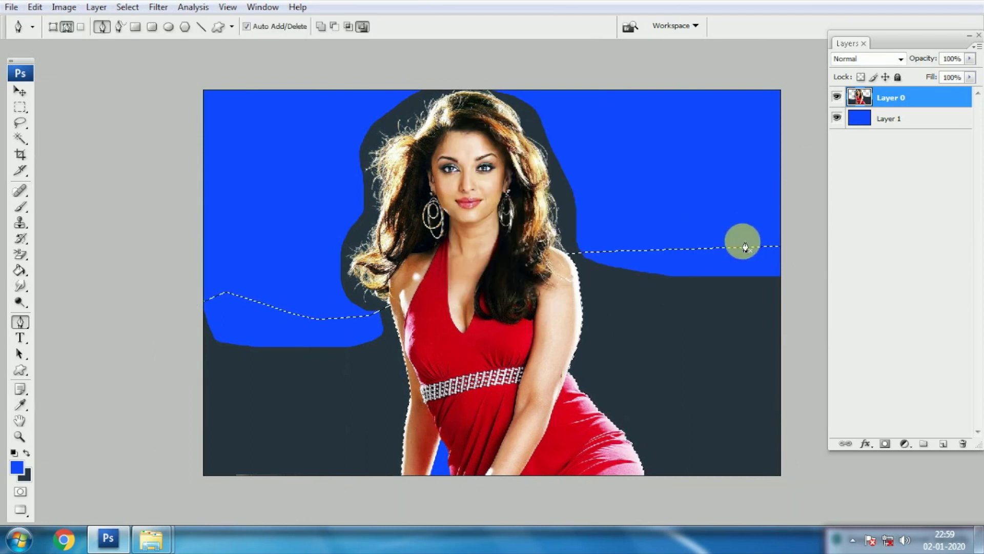
{"action": "key", "text": "Delete"}
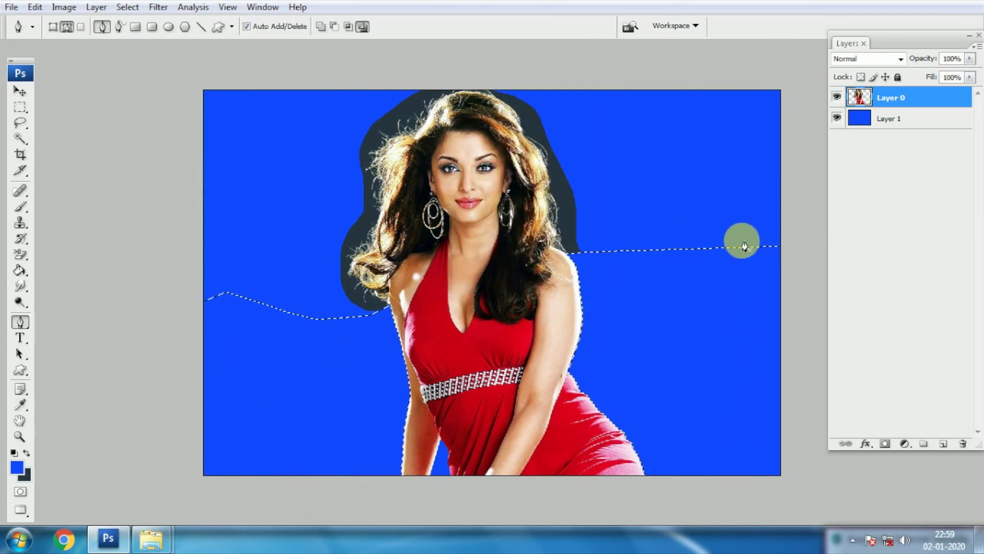
{"action": "key", "text": "ctrl+d"}
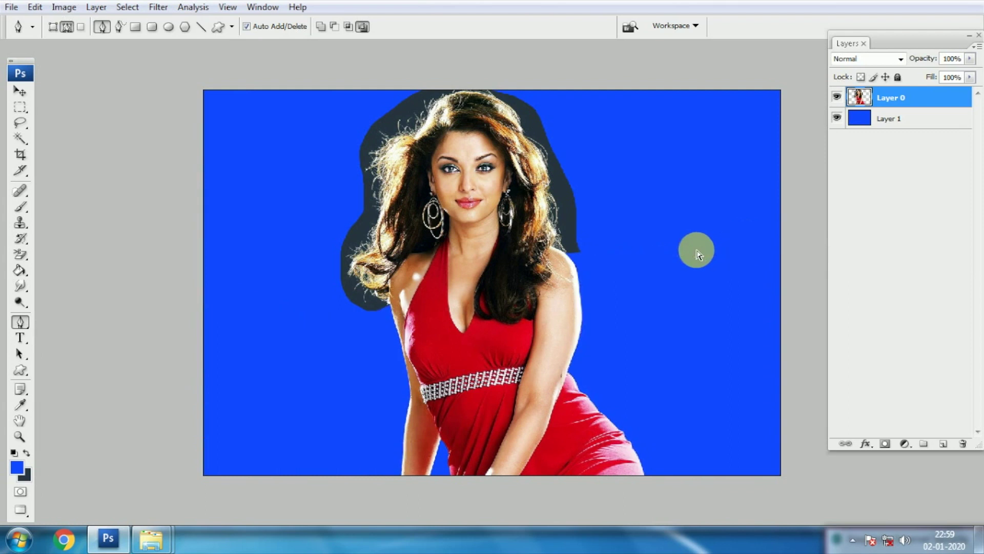
- Inspect the cutout edges along the body and switch to the Background Eraser tool for the dark area around the hair
{"action": "key", "text": "ctrl+plus"}
{"action": "key", "text": "ctrl+plus"}
{"action": "left_click_drag", "start_coordinate": [480, 229], "coordinate": [465, 381]}
{"action": "left_click_drag", "start_coordinate": [551, 454], "coordinate": [542, 106]}
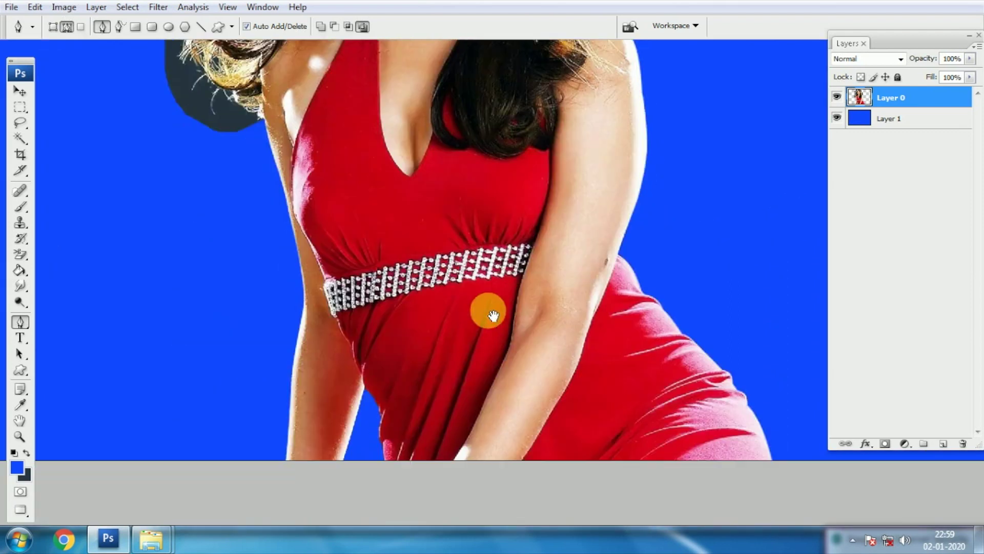
{"action": "left_click_drag", "start_coordinate": [587, 288], "coordinate": [530, 451]}
{"action": "left_click_drag", "start_coordinate": [424, 215], "coordinate": [516, 242]}
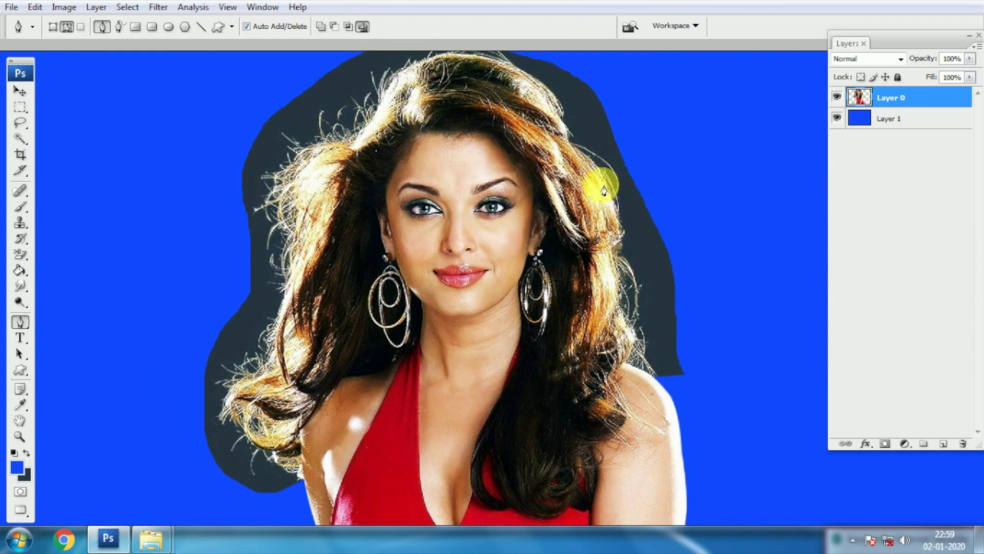
{"action": "left_click", "coordinate": [20, 255]}
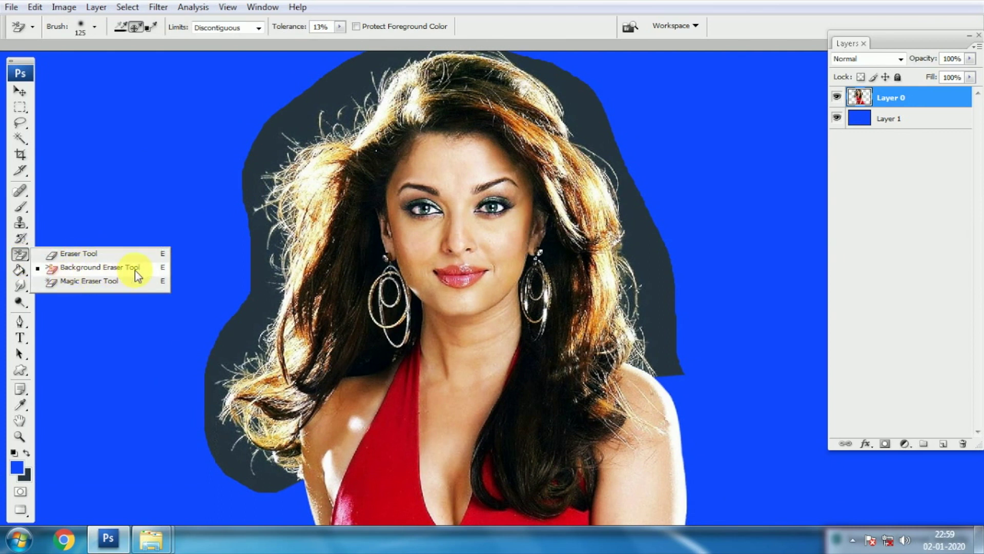
{"action": "left_click", "coordinate": [99, 271]}
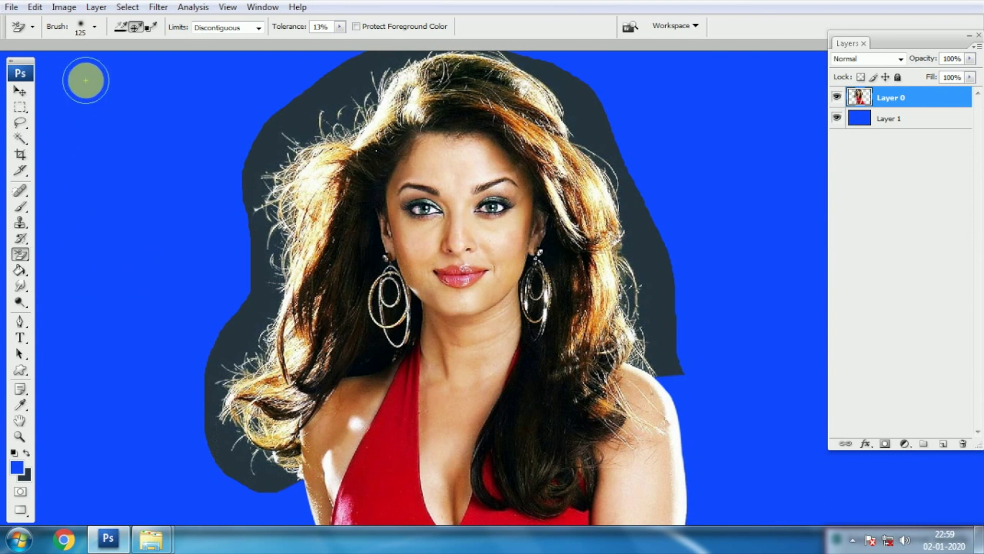
- Set the Background Eraser brush to 80 px diameter, 0% hardness and 17% spacing
{"action": "left_click", "coordinate": [80, 30]}
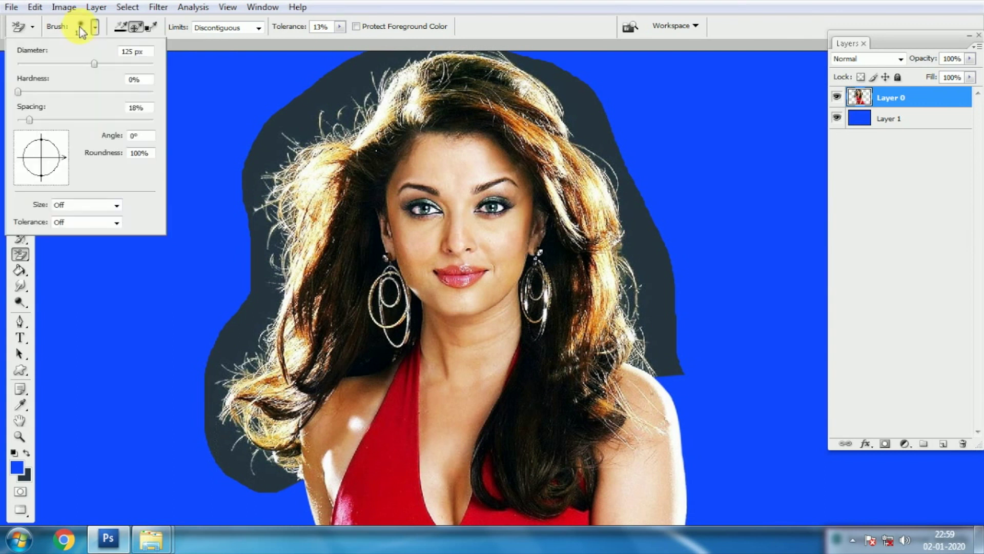
{"action": "left_click", "coordinate": [17, 92]}
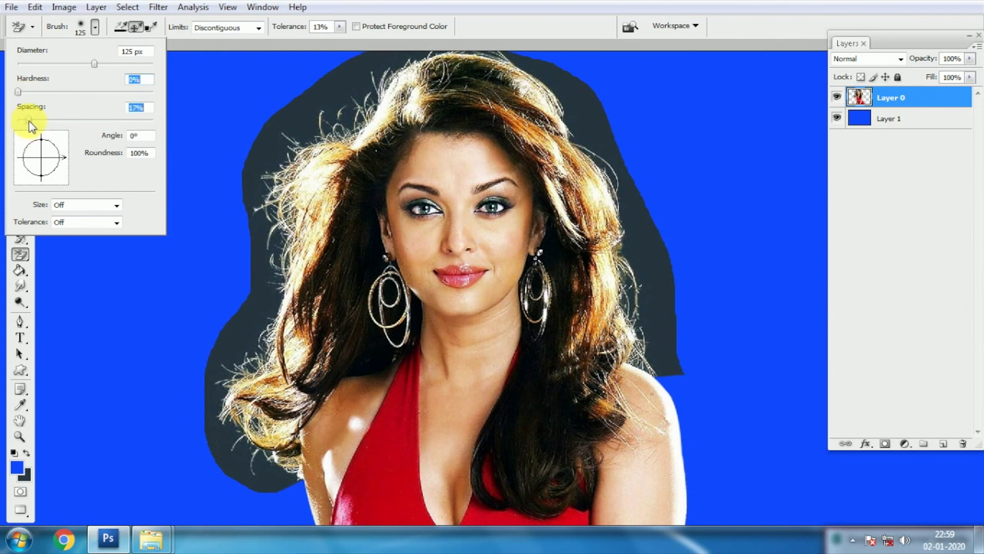
{"action": "left_click_drag", "start_coordinate": [38, 114], "coordinate": [31, 123]}
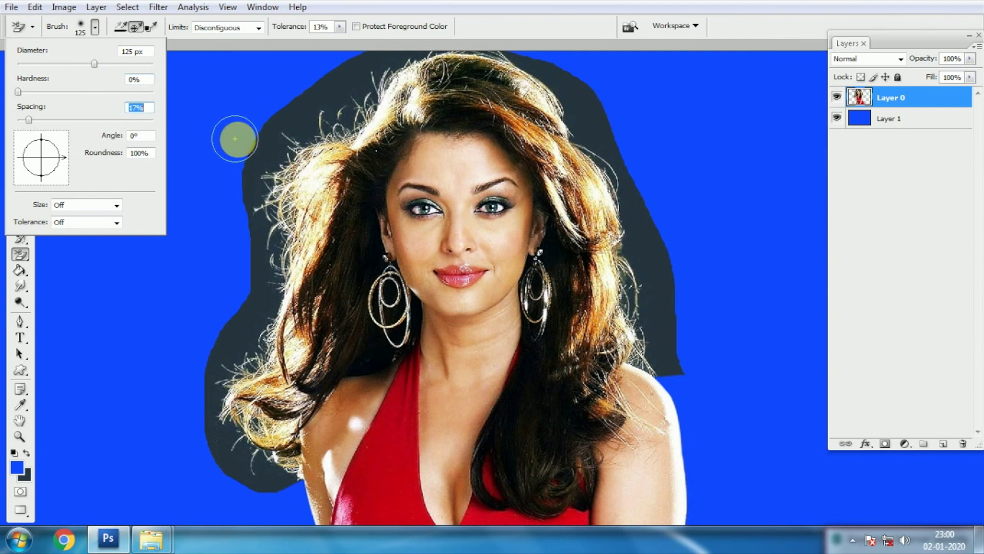
{"action": "left_click", "coordinate": [82, 65]}
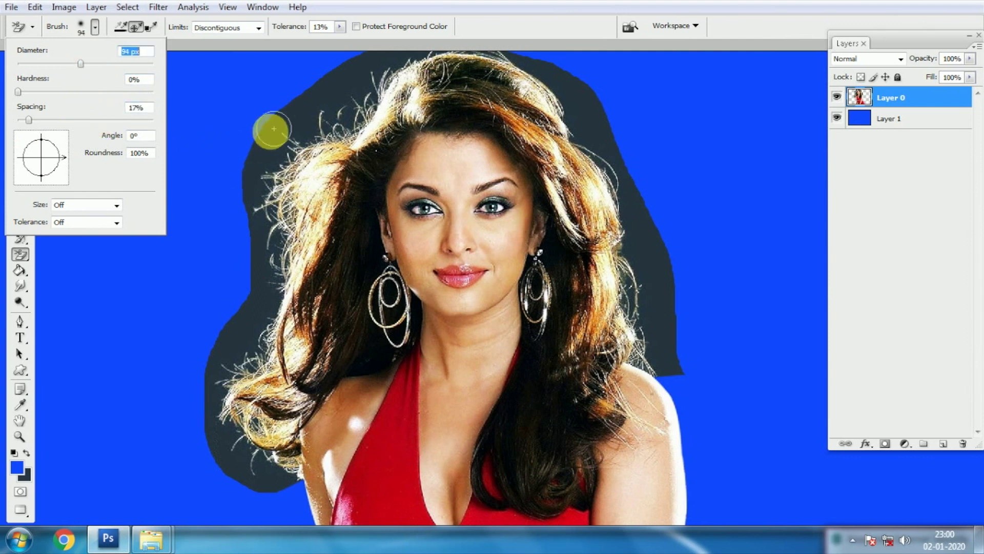
{"action": "left_click", "coordinate": [71, 65]}
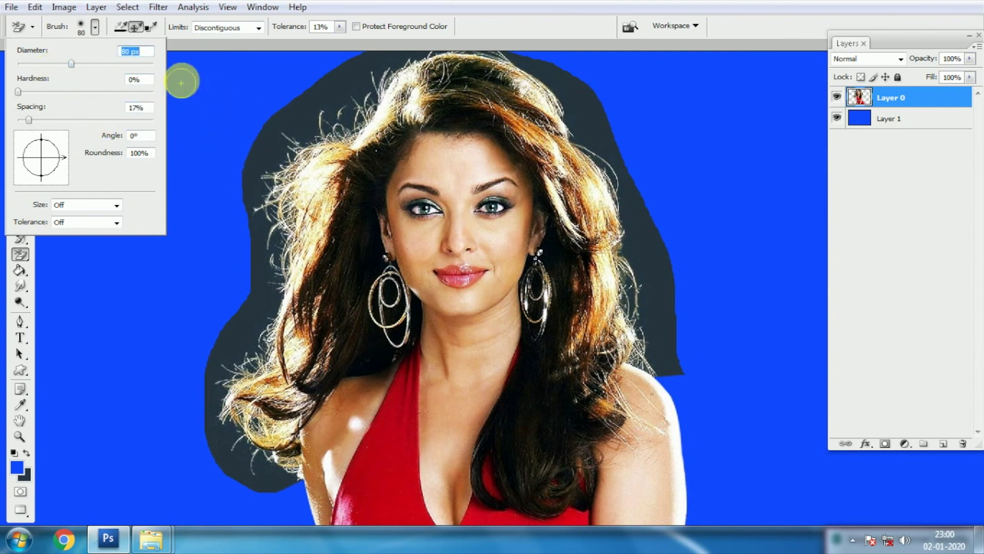
{"action": "left_click", "coordinate": [205, 69]}
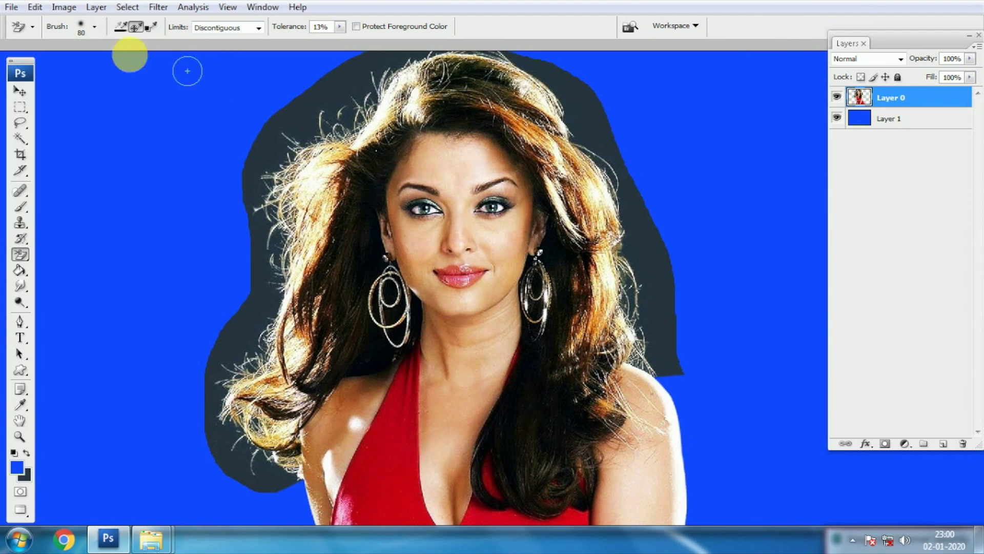
- Set the Background Eraser's sampling to Once and its limits to Contiguous
{"action": "left_click", "coordinate": [137, 29]}
{"action": "left_click", "coordinate": [218, 28]}
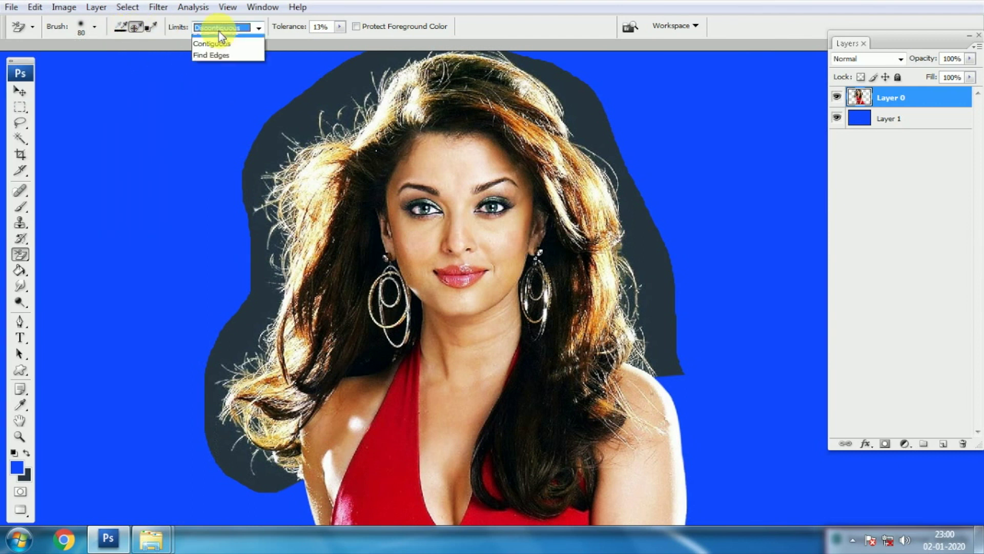
{"action": "left_click", "coordinate": [223, 52]}
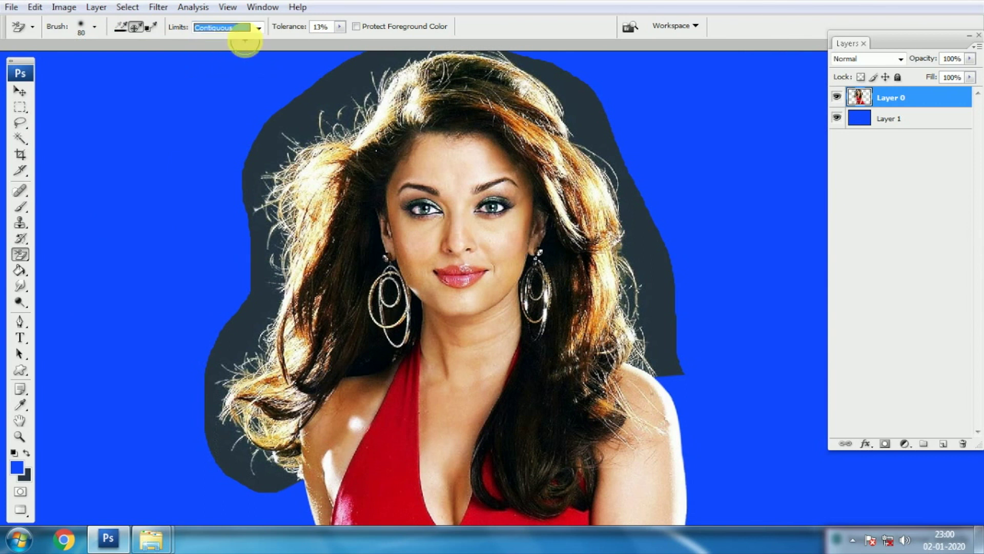
- Erase the dark background around the lower-left curls and up the left side of the woman's hair on Layer 0
{"action": "left_click_drag", "start_coordinate": [243, 366], "coordinate": [285, 230]}
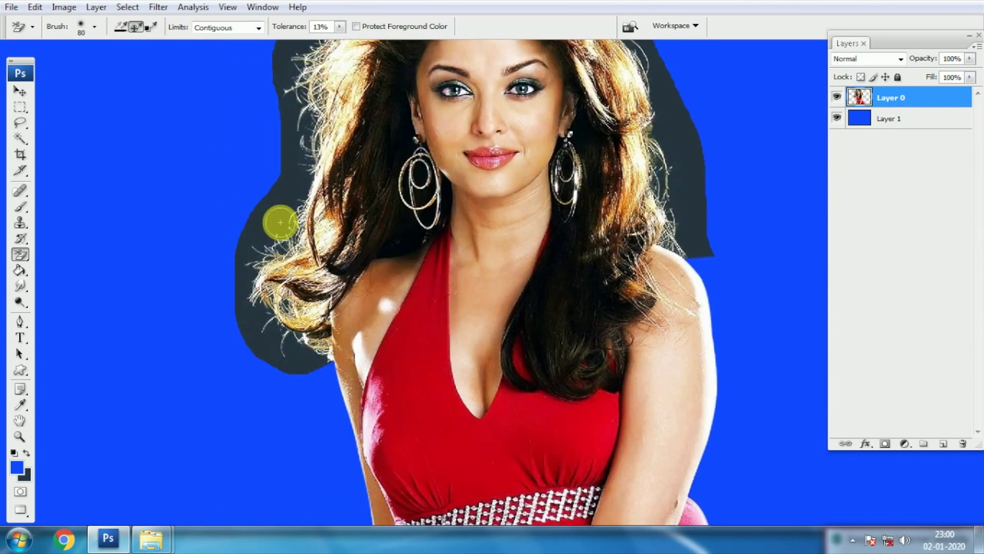
{"action": "key", "text": "ctrl+plus"}
{"action": "key", "text": "ctrl+minus"}
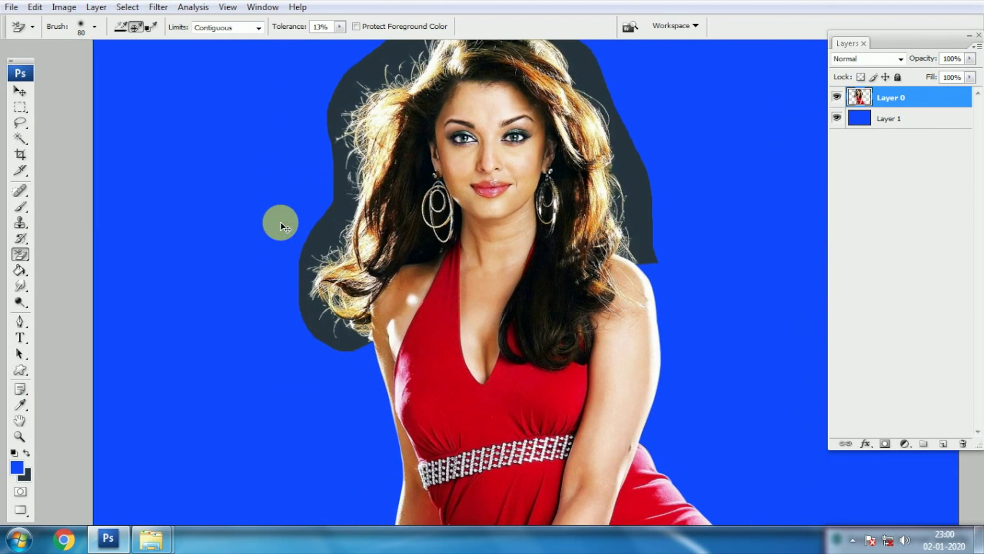
{"action": "scroll", "coordinate": [274, 213], "scroll_direction": "right", "scroll_amount": 2}
{"action": "scroll", "coordinate": [264, 235], "scroll_direction": "up", "scroll_amount": 2}
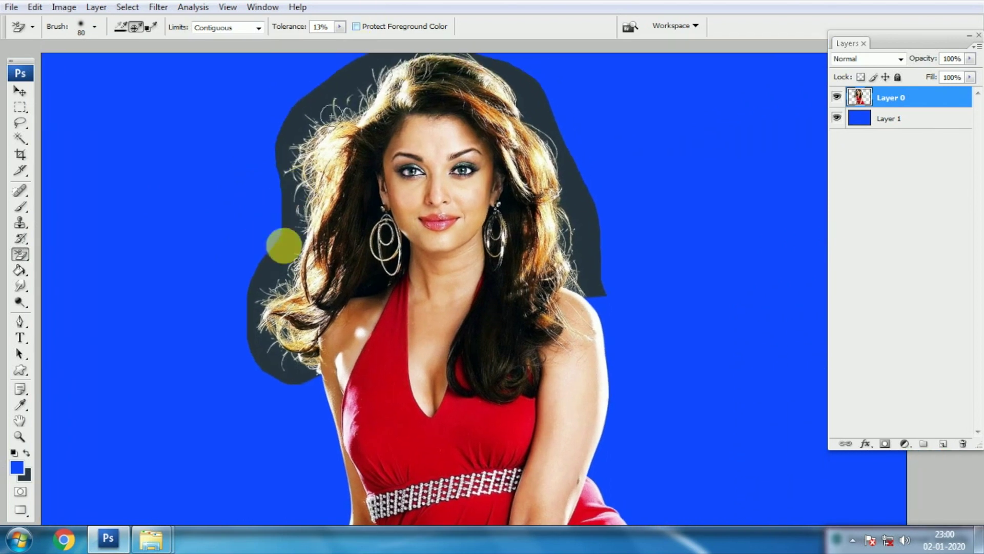
{"action": "mouse_move", "coordinate": [256, 350]}
{"action": "left_mouse_down"}
{"action": "mouse_move", "coordinate": [283, 290]}
{"action": "mouse_move", "coordinate": [258, 310]}
{"action": "mouse_move", "coordinate": [261, 340]}
{"action": "mouse_move", "coordinate": [298, 372]}
{"action": "left_mouse_up"}
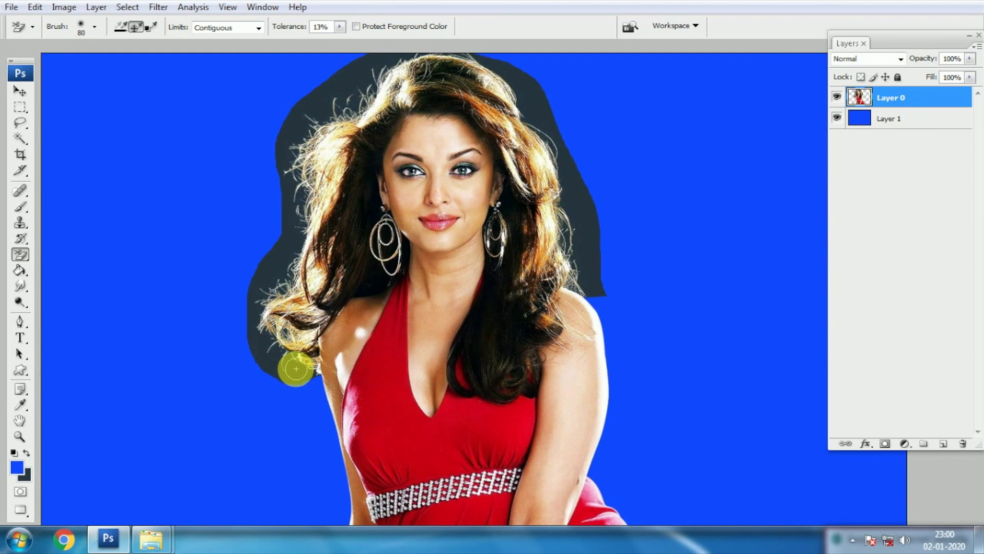
{"action": "mouse_move", "coordinate": [297, 368]}
{"action": "left_mouse_down"}
{"action": "mouse_move", "coordinate": [272, 345]}
{"action": "mouse_move", "coordinate": [270, 316]}
{"action": "left_mouse_up"}
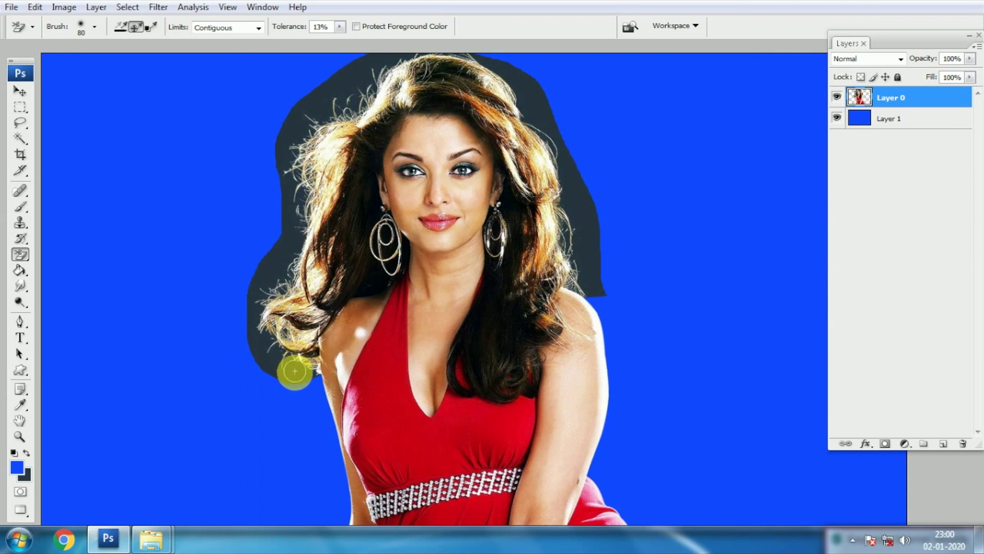
{"action": "left_click_drag", "start_coordinate": [299, 372], "coordinate": [267, 324]}
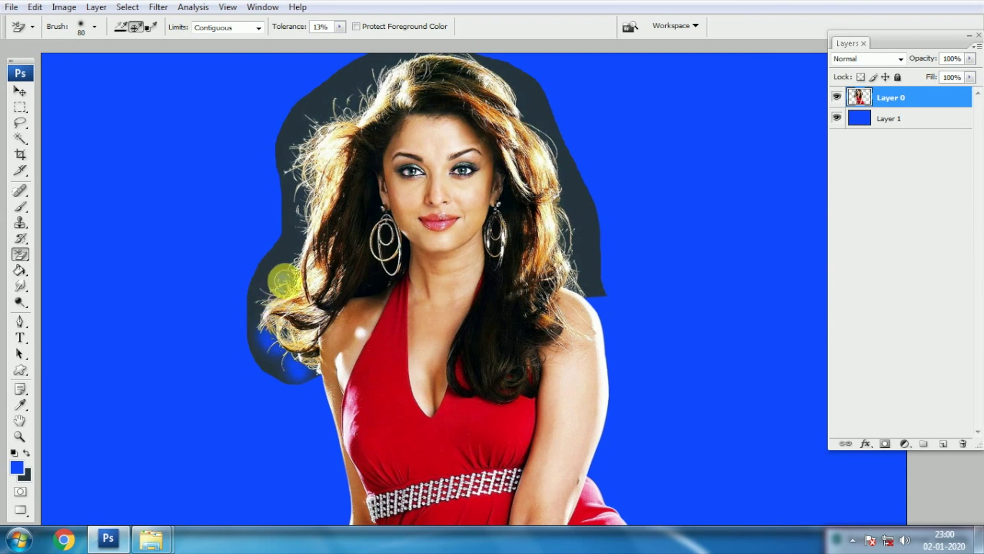
{"action": "mouse_move", "coordinate": [290, 265]}
{"action": "left_mouse_down"}
{"action": "mouse_move", "coordinate": [253, 285]}
{"action": "mouse_move", "coordinate": [261, 279]}
{"action": "mouse_move", "coordinate": [265, 292]}
{"action": "mouse_move", "coordinate": [259, 348]}
{"action": "mouse_move", "coordinate": [285, 362]}
{"action": "mouse_move", "coordinate": [272, 332]}
{"action": "mouse_move", "coordinate": [276, 367]}
{"action": "mouse_move", "coordinate": [294, 380]}
{"action": "mouse_move", "coordinate": [255, 355]}
{"action": "mouse_move", "coordinate": [281, 380]}
{"action": "mouse_move", "coordinate": [301, 383]}
{"action": "mouse_move", "coordinate": [306, 375]}
{"action": "mouse_move", "coordinate": [277, 365]}
{"action": "mouse_move", "coordinate": [247, 318]}
{"action": "mouse_move", "coordinate": [256, 277]}
{"action": "mouse_move", "coordinate": [286, 223]}
{"action": "mouse_move", "coordinate": [278, 278]}
{"action": "mouse_move", "coordinate": [300, 211]}
{"action": "left_mouse_up"}
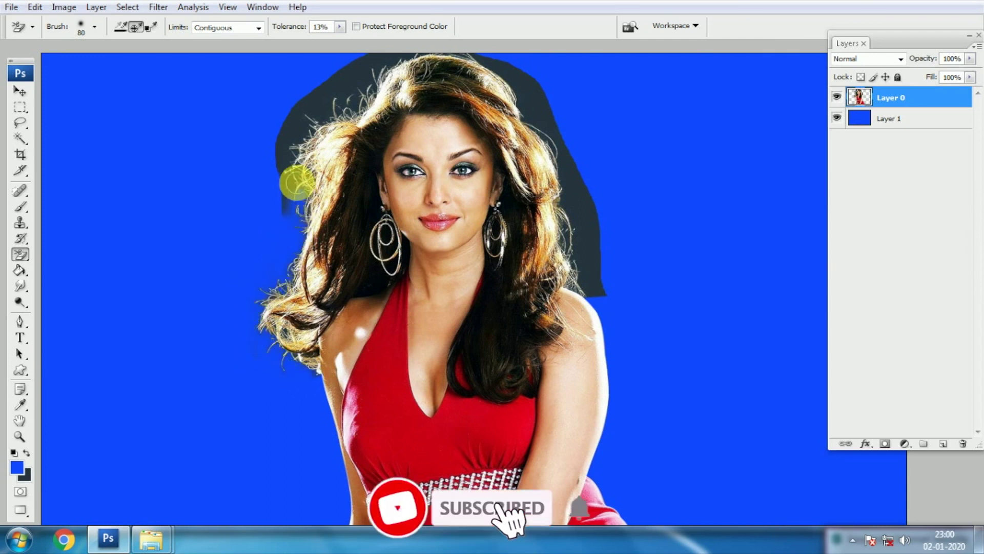
- Erase the remaining dark background around the upper-left hair, over the crown and down the right side to the shoulder
{"action": "left_click_drag", "start_coordinate": [282, 147], "coordinate": [287, 264]}
{"action": "left_click", "coordinate": [318, 213]}
{"action": "mouse_move", "coordinate": [318, 212]}
{"action": "left_mouse_down"}
{"action": "mouse_move", "coordinate": [293, 287]}
{"action": "mouse_move", "coordinate": [296, 217]}
{"action": "mouse_move", "coordinate": [285, 328]}
{"action": "mouse_move", "coordinate": [293, 264]}
{"action": "mouse_move", "coordinate": [325, 213]}
{"action": "mouse_move", "coordinate": [304, 233]}
{"action": "mouse_move", "coordinate": [359, 174]}
{"action": "mouse_move", "coordinate": [294, 226]}
{"action": "mouse_move", "coordinate": [325, 203]}
{"action": "mouse_move", "coordinate": [370, 198]}
{"action": "mouse_move", "coordinate": [323, 232]}
{"action": "mouse_move", "coordinate": [362, 206]}
{"action": "mouse_move", "coordinate": [346, 222]}
{"action": "mouse_move", "coordinate": [356, 191]}
{"action": "mouse_move", "coordinate": [396, 167]}
{"action": "mouse_move", "coordinate": [371, 191]}
{"action": "mouse_move", "coordinate": [418, 168]}
{"action": "mouse_move", "coordinate": [481, 168]}
{"action": "mouse_move", "coordinate": [535, 207]}
{"action": "mouse_move", "coordinate": [466, 159]}
{"action": "mouse_move", "coordinate": [487, 156]}
{"action": "mouse_move", "coordinate": [526, 238]}
{"action": "mouse_move", "coordinate": [554, 233]}
{"action": "mouse_move", "coordinate": [525, 207]}
{"action": "mouse_move", "coordinate": [570, 288]}
{"action": "mouse_move", "coordinate": [552, 221]}
{"action": "left_mouse_up"}
{"action": "mouse_move", "coordinate": [532, 190]}
{"action": "left_mouse_down"}
{"action": "mouse_move", "coordinate": [593, 320]}
{"action": "mouse_move", "coordinate": [572, 334]}
{"action": "mouse_move", "coordinate": [555, 277]}
{"action": "mouse_move", "coordinate": [565, 272]}
{"action": "mouse_move", "coordinate": [570, 285]}
{"action": "mouse_move", "coordinate": [550, 230]}
{"action": "mouse_move", "coordinate": [547, 290]}
{"action": "mouse_move", "coordinate": [552, 301]}
{"action": "mouse_move", "coordinate": [544, 272]}
{"action": "mouse_move", "coordinate": [566, 320]}
{"action": "mouse_move", "coordinate": [567, 248]}
{"action": "mouse_move", "coordinate": [545, 181]}
{"action": "mouse_move", "coordinate": [589, 347]}
{"action": "mouse_move", "coordinate": [567, 279]}
{"action": "left_mouse_up"}
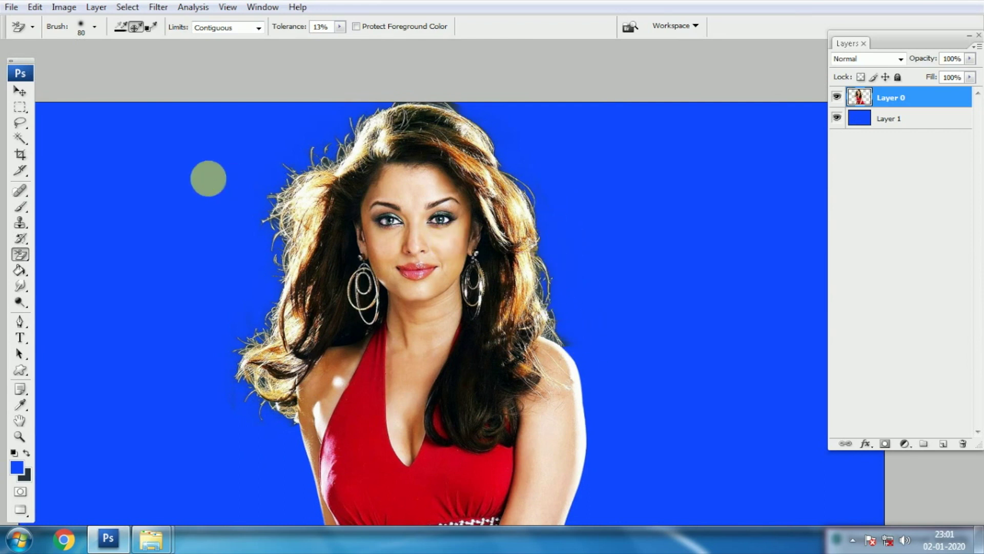
- Reduce the Background Eraser brush to 30 px and clean the leftover dark fringe around the crown and right side of the hair
{"action": "key", "text": "ctrl+plus"}
{"action": "key", "text": "ctrl+plus"}
{"action": "mouse_move", "coordinate": [267, 260]}
{"action": "left_mouse_down"}
{"action": "mouse_move", "coordinate": [299, 254]}
{"action": "mouse_move", "coordinate": [304, 275]}
{"action": "mouse_move", "coordinate": [288, 253]}
{"action": "mouse_move", "coordinate": [335, 269]}
{"action": "mouse_move", "coordinate": [297, 274]}
{"action": "left_mouse_up"}
{"action": "key", "text": "bracketleft"}
{"action": "key", "text": "bracketleft"}
{"action": "key", "text": "bracketleft"}
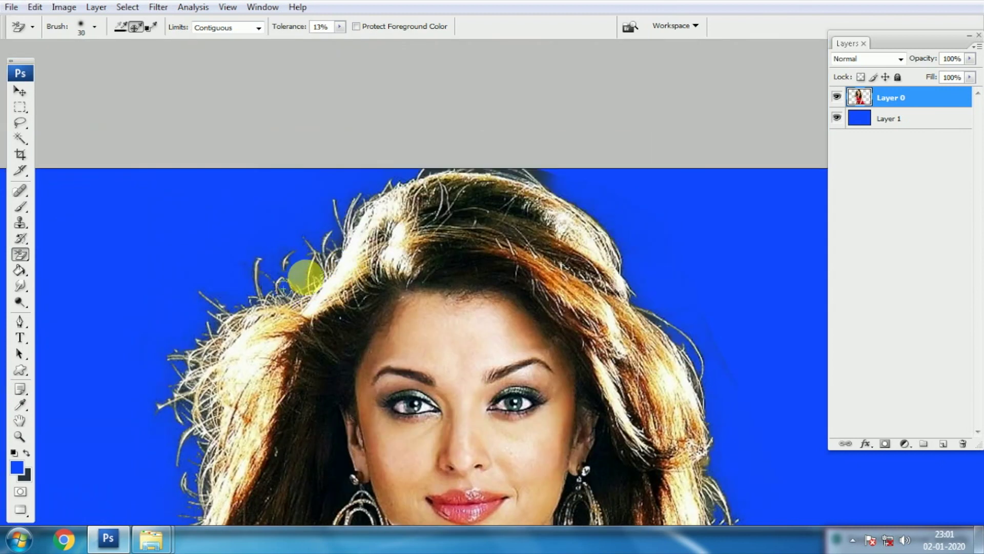
{"action": "mouse_move", "coordinate": [337, 244]}
{"action": "left_mouse_down"}
{"action": "mouse_move", "coordinate": [342, 210]}
{"action": "mouse_move", "coordinate": [369, 191]}
{"action": "mouse_move", "coordinate": [438, 163]}
{"action": "mouse_move", "coordinate": [451, 161]}
{"action": "mouse_move", "coordinate": [424, 175]}
{"action": "mouse_move", "coordinate": [507, 168]}
{"action": "mouse_move", "coordinate": [560, 186]}
{"action": "mouse_move", "coordinate": [492, 165]}
{"action": "mouse_move", "coordinate": [518, 173]}
{"action": "mouse_move", "coordinate": [460, 172]}
{"action": "mouse_move", "coordinate": [481, 158]}
{"action": "left_mouse_up"}
{"action": "left_click_drag", "start_coordinate": [759, 423], "coordinate": [466, 176]}
{"action": "mouse_move", "coordinate": [484, 136]}
{"action": "left_mouse_down"}
{"action": "mouse_move", "coordinate": [489, 165]}
{"action": "mouse_move", "coordinate": [472, 154]}
{"action": "mouse_move", "coordinate": [531, 213]}
{"action": "mouse_move", "coordinate": [538, 169]}
{"action": "left_mouse_up"}
{"action": "left_click_drag", "start_coordinate": [590, 328], "coordinate": [515, 128]}
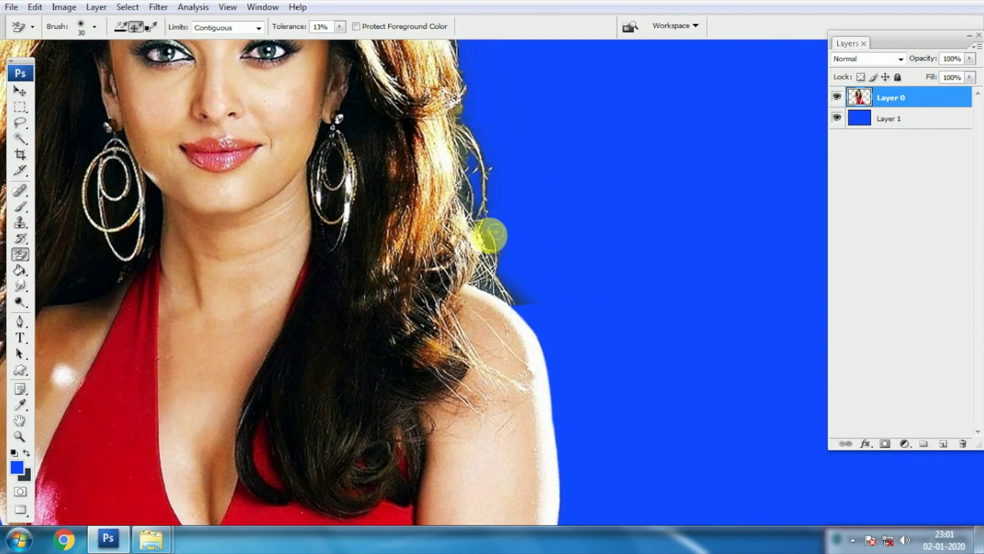
{"action": "mouse_move", "coordinate": [488, 242]}
{"action": "left_mouse_down"}
{"action": "mouse_move", "coordinate": [507, 288]}
{"action": "mouse_move", "coordinate": [525, 300]}
{"action": "mouse_move", "coordinate": [489, 288]}
{"action": "mouse_move", "coordinate": [474, 233]}
{"action": "mouse_move", "coordinate": [467, 53]}
{"action": "mouse_move", "coordinate": [485, 183]}
{"action": "left_mouse_up"}
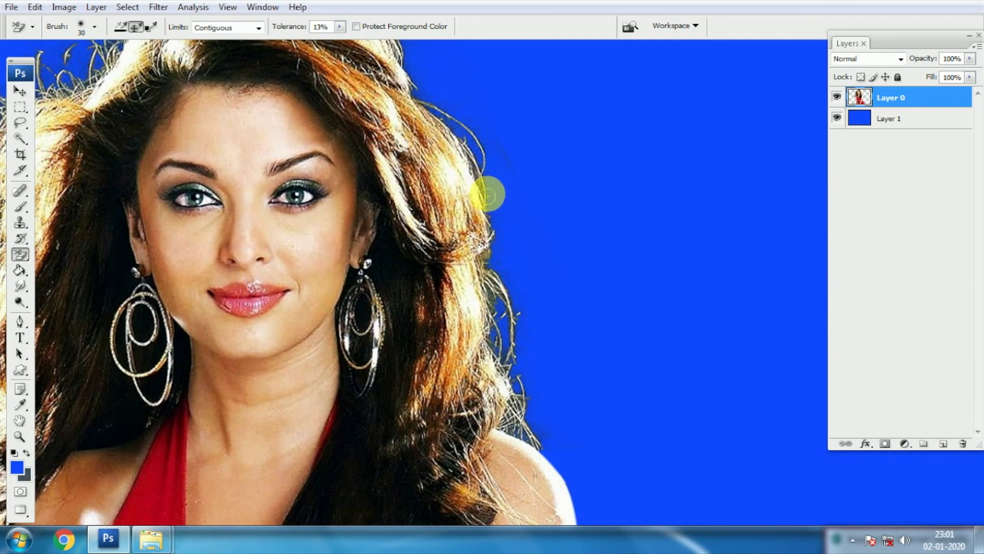
- Erase the leftover dark fringe between the flyaway strands on the left side of the hair down to the lower curls
{"action": "mouse_move", "coordinate": [312, 224]}
{"action": "left_mouse_down"}
{"action": "mouse_move", "coordinate": [398, 249]}
{"action": "mouse_move", "coordinate": [397, 279]}
{"action": "left_mouse_up"}
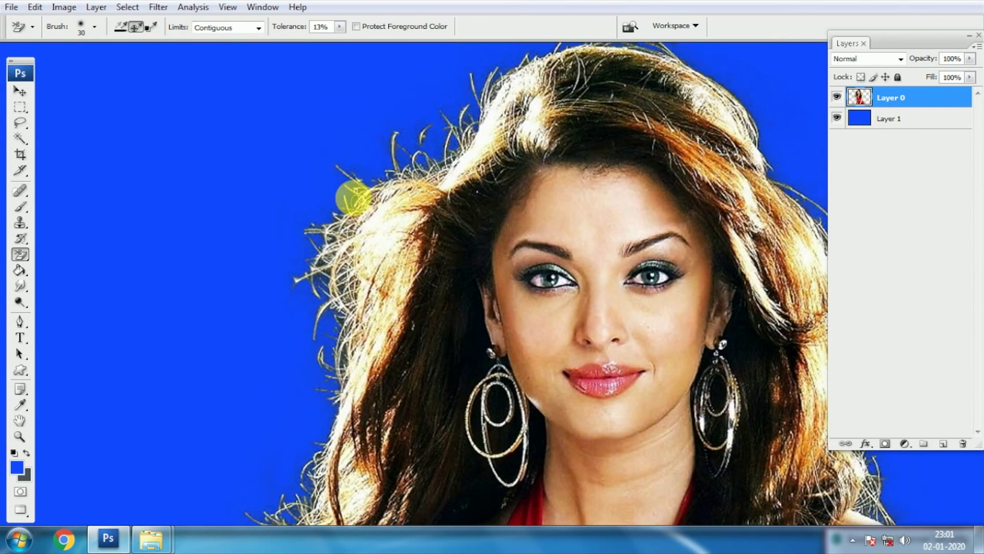
{"action": "mouse_move", "coordinate": [353, 195]}
{"action": "left_mouse_down"}
{"action": "mouse_move", "coordinate": [362, 176]}
{"action": "mouse_move", "coordinate": [321, 226]}
{"action": "mouse_move", "coordinate": [340, 385]}
{"action": "mouse_move", "coordinate": [321, 435]}
{"action": "mouse_move", "coordinate": [363, 220]}
{"action": "mouse_move", "coordinate": [303, 292]}
{"action": "mouse_move", "coordinate": [344, 407]}
{"action": "mouse_move", "coordinate": [269, 326]}
{"action": "mouse_move", "coordinate": [279, 302]}
{"action": "mouse_move", "coordinate": [246, 330]}
{"action": "mouse_move", "coordinate": [313, 251]}
{"action": "mouse_move", "coordinate": [249, 263]}
{"action": "left_mouse_up"}
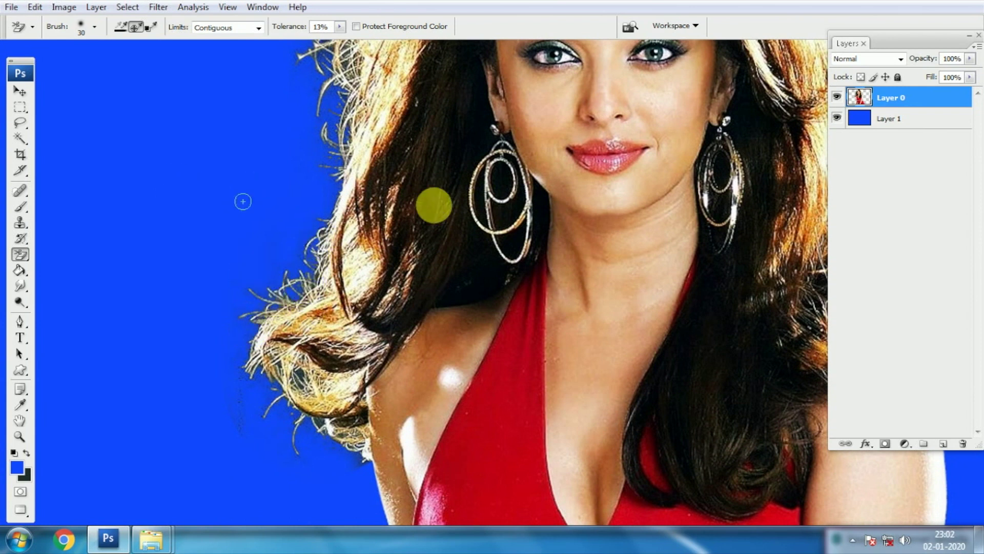
{"action": "left_click_drag", "start_coordinate": [433, 204], "coordinate": [362, 280]}
{"action": "scroll", "coordinate": [359, 277], "scroll_direction": "down", "scroll_amount": 1}
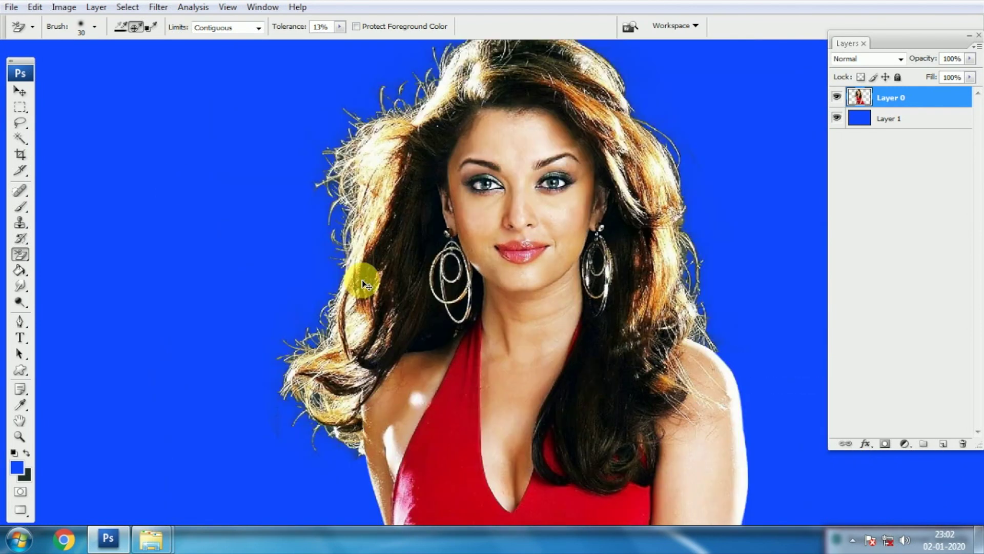
- Examine the hair edges on both sides and the whole cutout against the blue background at different magnifications
{"action": "scroll", "coordinate": [359, 277], "scroll_direction": "up", "scroll_amount": 2}
{"action": "scroll", "coordinate": [378, 318], "scroll_direction": "down", "scroll_amount": 2}
{"action": "left_click_drag", "start_coordinate": [353, 350], "coordinate": [312, 336]}
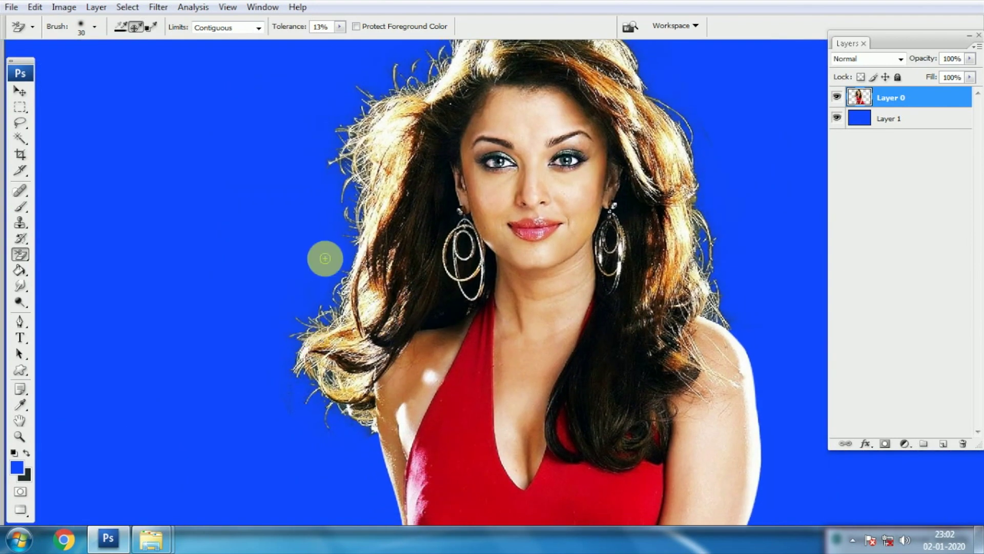
{"action": "key", "text": "ctrl+plus"}
{"action": "left_click_drag", "start_coordinate": [270, 206], "coordinate": [245, 311]}
{"action": "left_click_drag", "start_coordinate": [533, 180], "coordinate": [448, 178]}
{"action": "left_click_drag", "start_coordinate": [614, 234], "coordinate": [543, 191]}
{"action": "left_click_drag", "start_coordinate": [608, 251], "coordinate": [598, 226]}
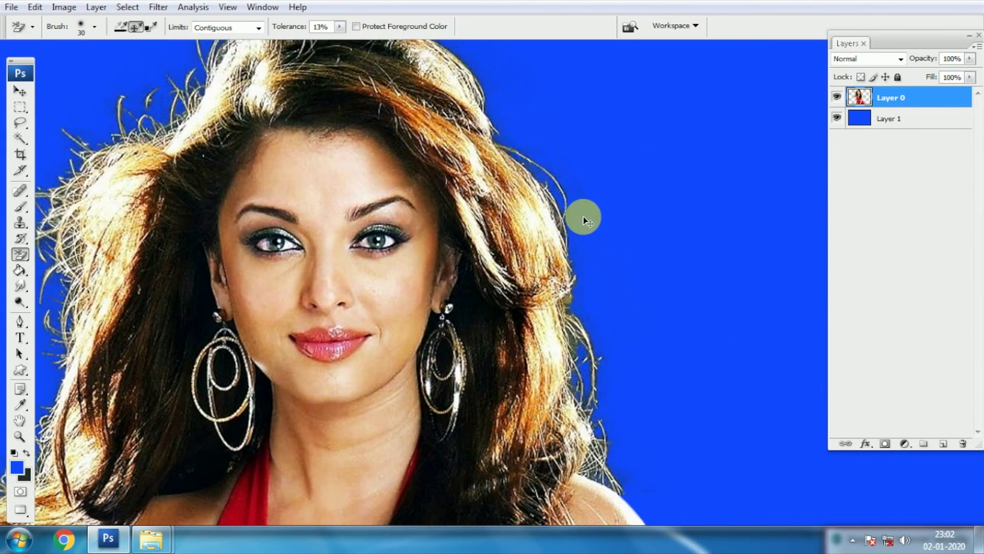
{"action": "key", "text": "ctrl+minus"}
{"action": "key", "text": "ctrl+minus"}
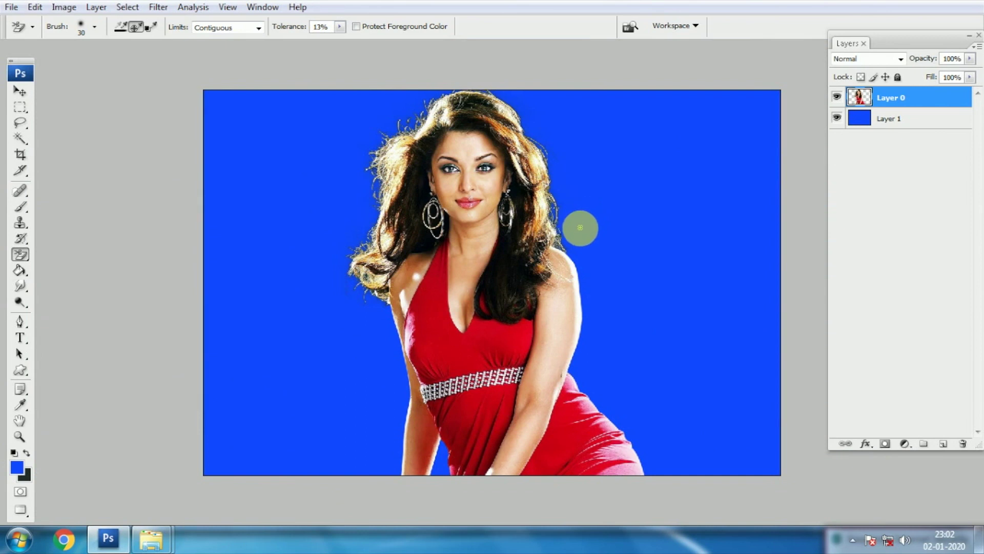
{"action": "key", "text": "ctrl+plus"}
{"action": "key", "text": "ctrl+plus"}
{"action": "left_click_drag", "start_coordinate": [402, 246], "coordinate": [611, 518]}
{"action": "left_click_drag", "start_coordinate": [342, 281], "coordinate": [345, 260]}
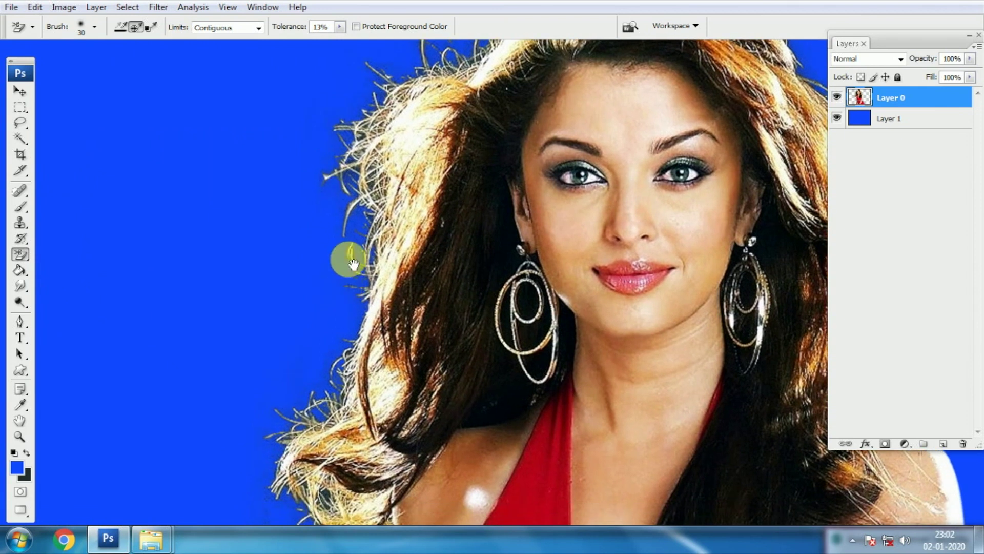
{"action": "left_click_drag", "start_coordinate": [396, 219], "coordinate": [332, 314]}
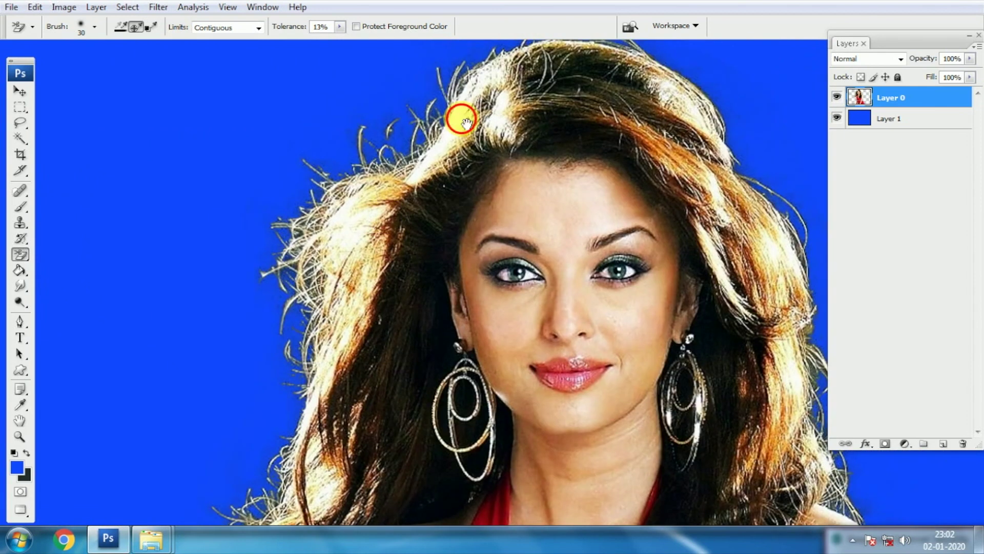
{"action": "left_click_drag", "start_coordinate": [461, 119], "coordinate": [385, 144]}
{"action": "key", "text": "ctrl+minus"}
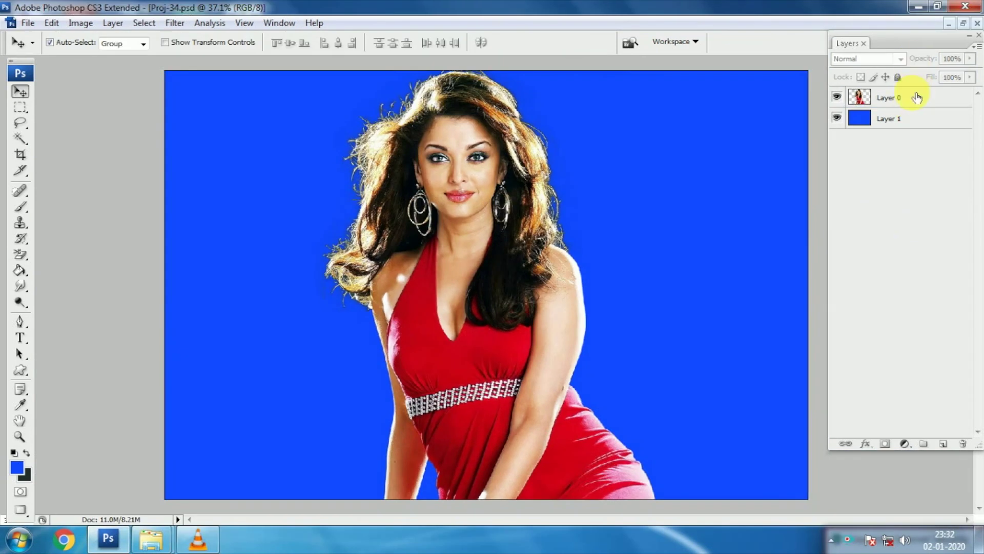
- Load the outline of Layer 0's content as a selection and add a layer mask from it
{"action": "left_click", "coordinate": [917, 97]}
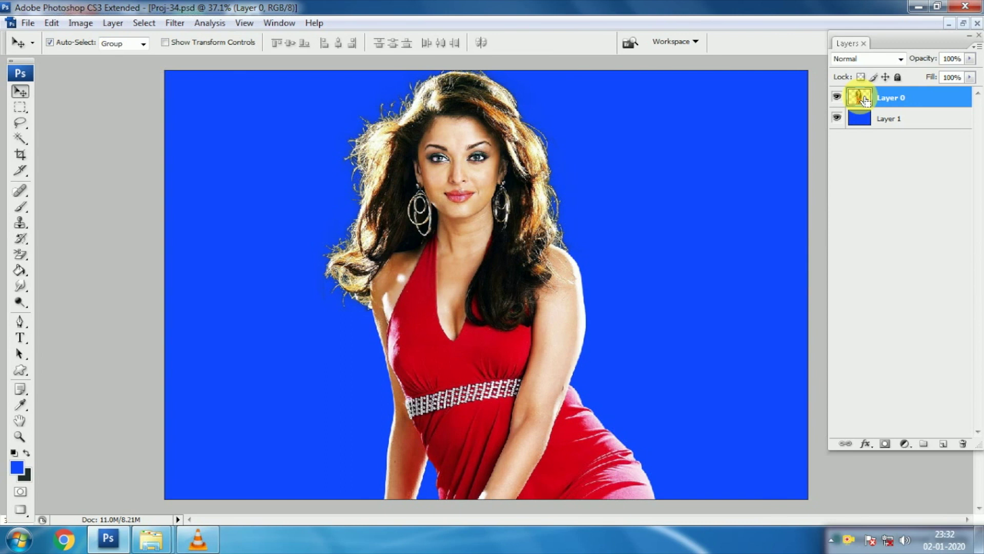
{"action": "left_click", "coordinate": [864, 98], "text": "ctrl"}
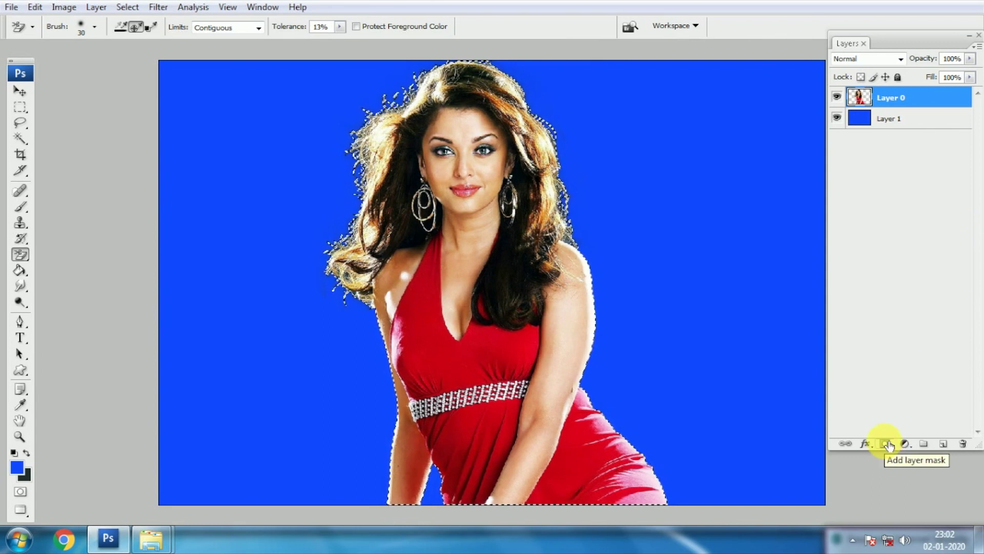
{"action": "left_click", "coordinate": [885, 443]}
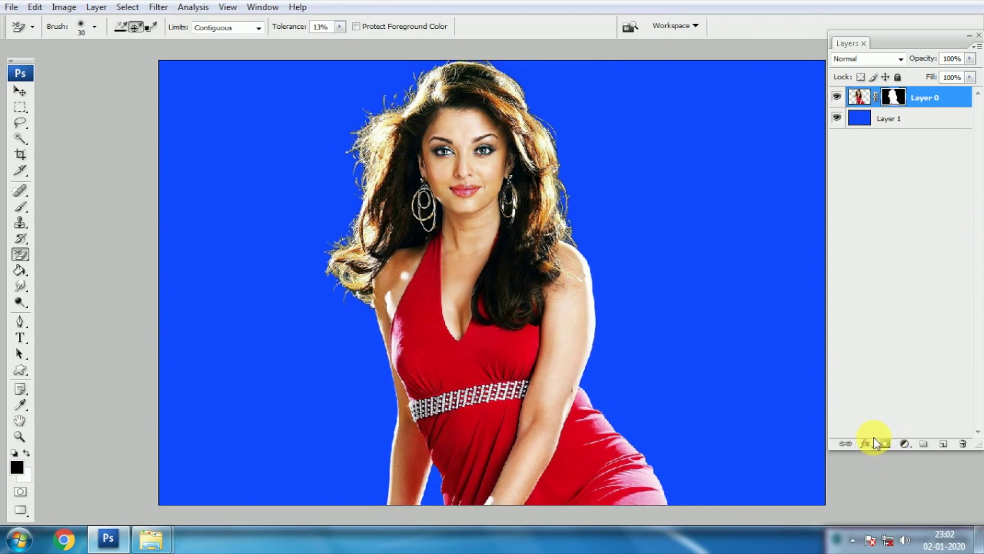
- Display Layer 0's mask on its own and examine its edges around the hair on both sides
{"action": "left_click", "coordinate": [899, 104], "text": "alt"}
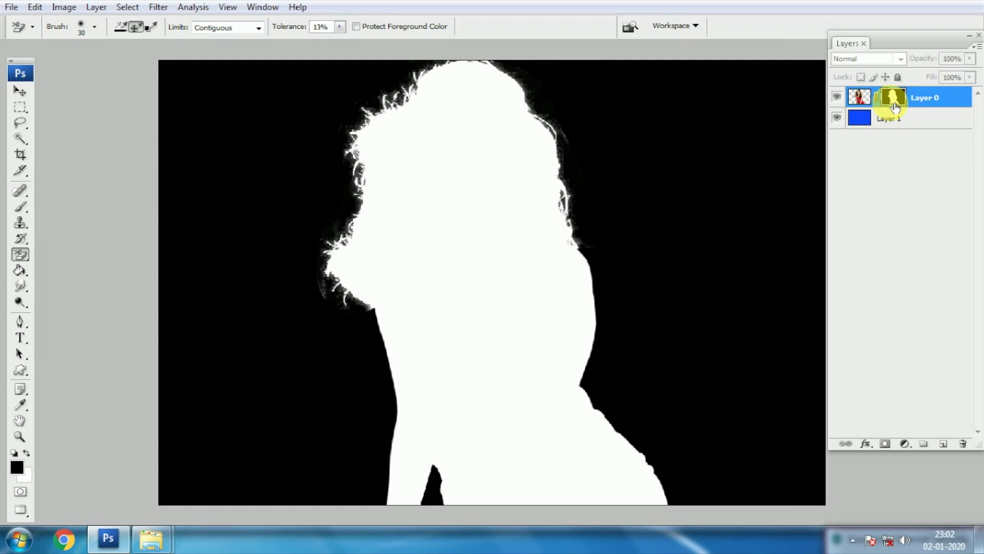
{"action": "key", "text": "ctrl+plus"}
{"action": "key", "text": "ctrl+plus"}
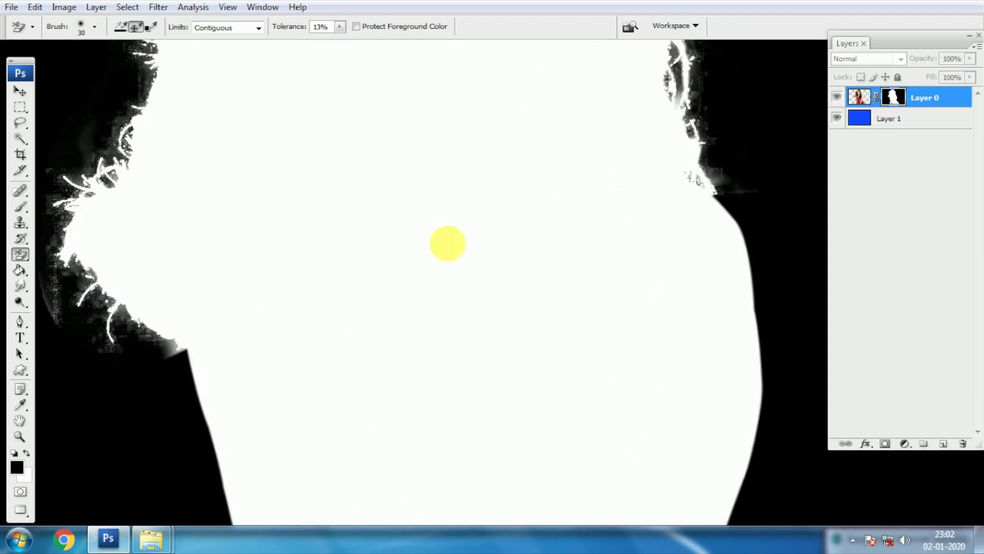
{"action": "left_click_drag", "start_coordinate": [274, 241], "coordinate": [580, 316]}
{"action": "left_click_drag", "start_coordinate": [462, 205], "coordinate": [451, 257]}
{"action": "left_click_drag", "start_coordinate": [447, 222], "coordinate": [429, 259]}
{"action": "left_click_drag", "start_coordinate": [470, 209], "coordinate": [414, 236]}
{"action": "left_click_drag", "start_coordinate": [436, 197], "coordinate": [395, 254]}
{"action": "left_click_drag", "start_coordinate": [458, 166], "coordinate": [429, 216]}
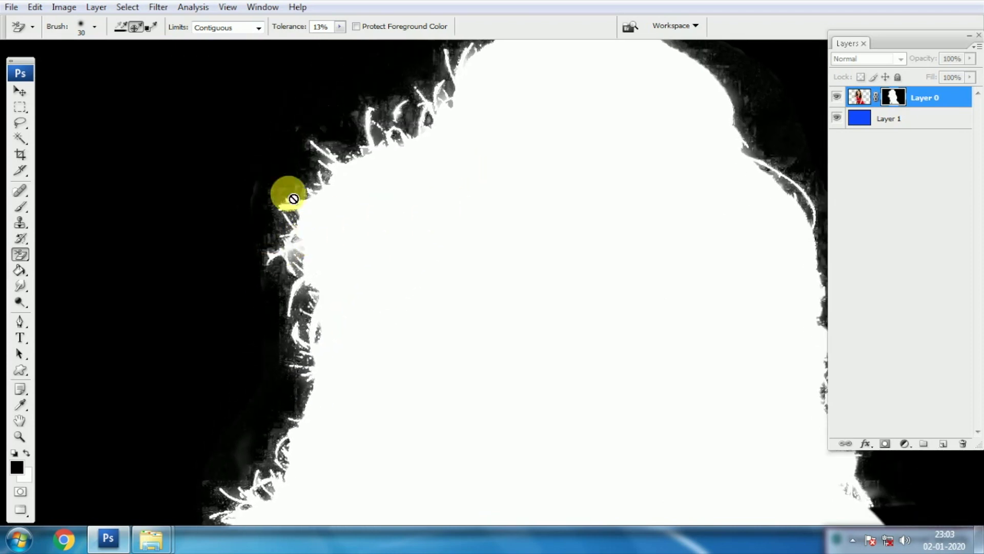
{"action": "left_click_drag", "start_coordinate": [542, 147], "coordinate": [464, 154]}
{"action": "left_click_drag", "start_coordinate": [659, 323], "coordinate": [550, 251]}
{"action": "left_click_drag", "start_coordinate": [623, 355], "coordinate": [586, 248]}
{"action": "left_click_drag", "start_coordinate": [638, 414], "coordinate": [634, 401]}
{"action": "left_click_drag", "start_coordinate": [549, 316], "coordinate": [635, 421]}
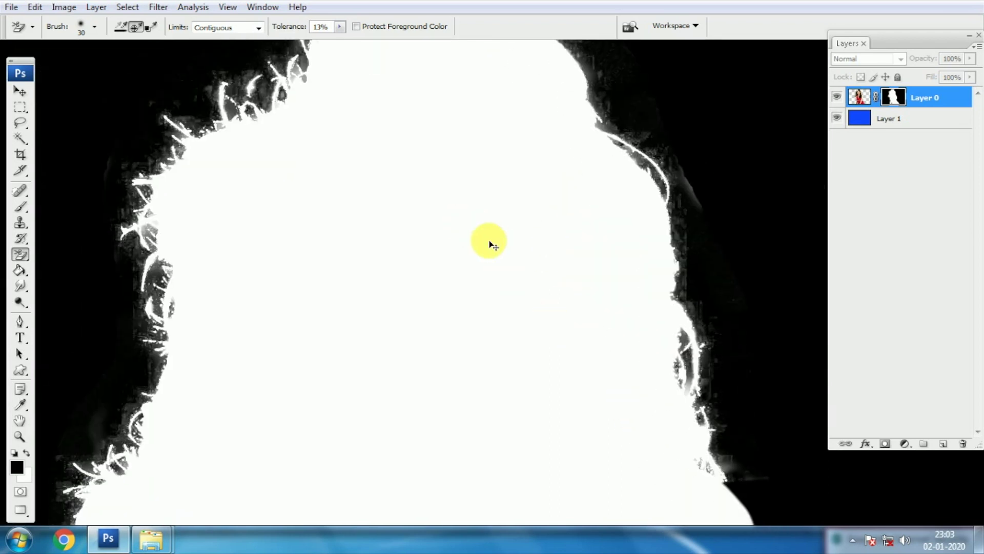
{"action": "scroll", "coordinate": [491, 245], "scroll_direction": "down", "scroll_amount": 1}
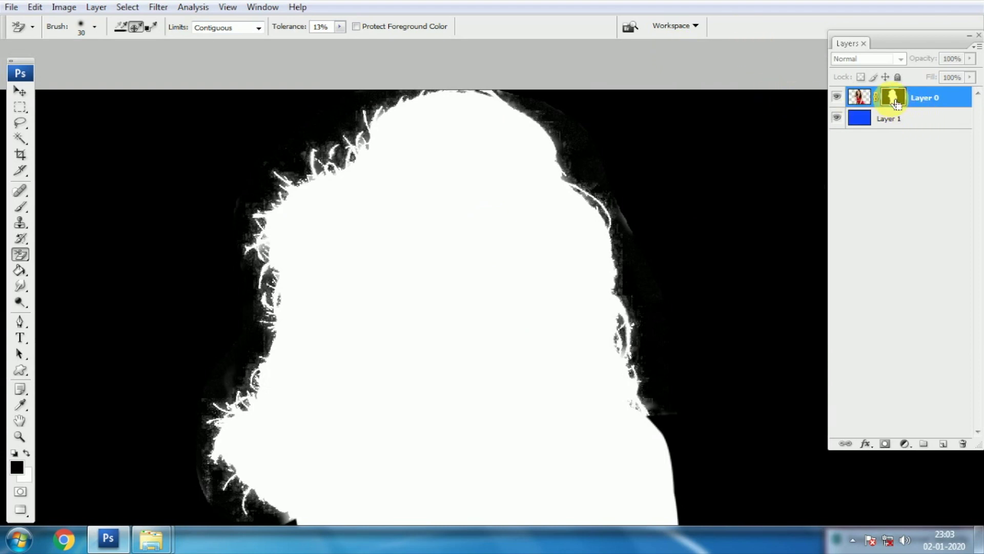
- Load Layer 0's mask as a selection and invert it to cover the background
{"action": "left_click", "coordinate": [896, 100], "text": "ctrl"}
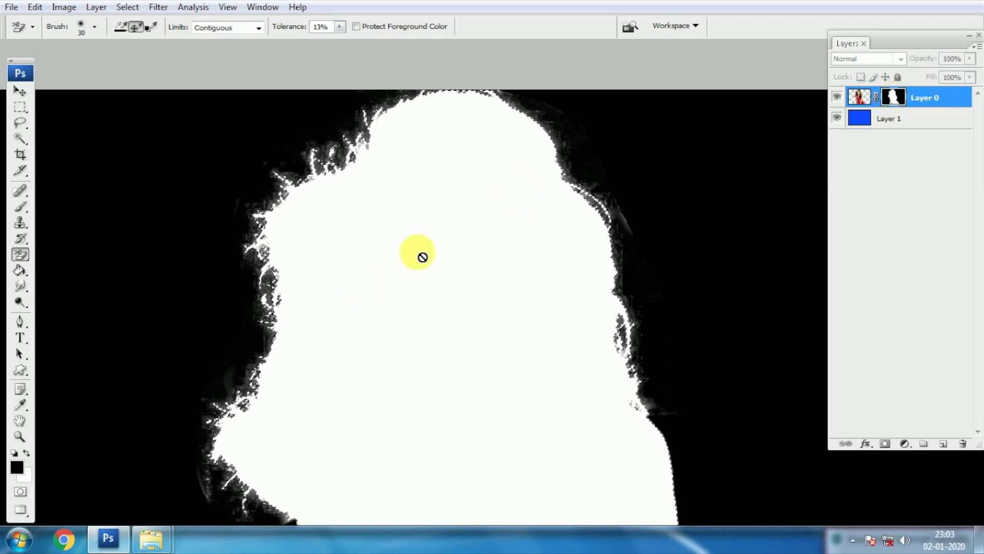
{"action": "left_click_drag", "start_coordinate": [395, 418], "coordinate": [404, 358]}
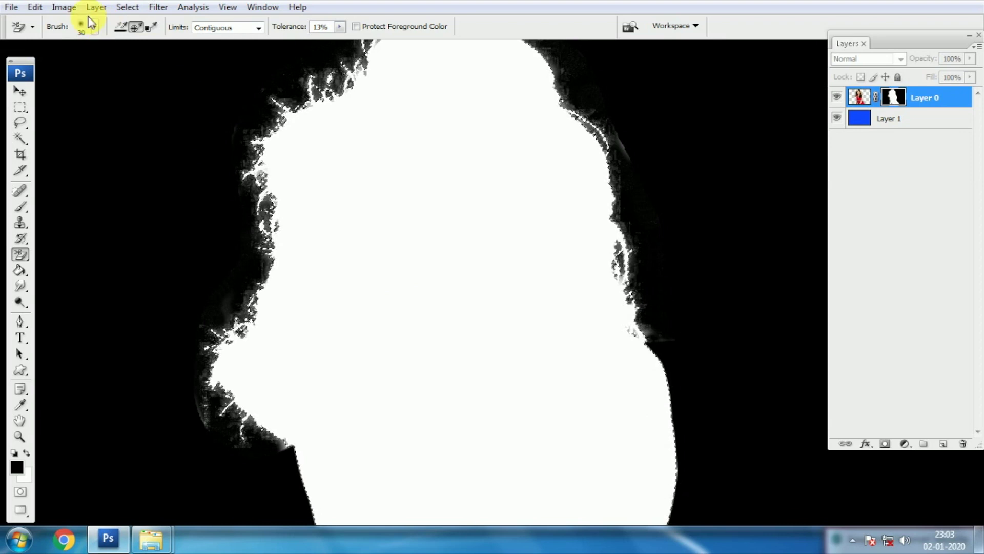
{"action": "left_click", "coordinate": [66, 8]}
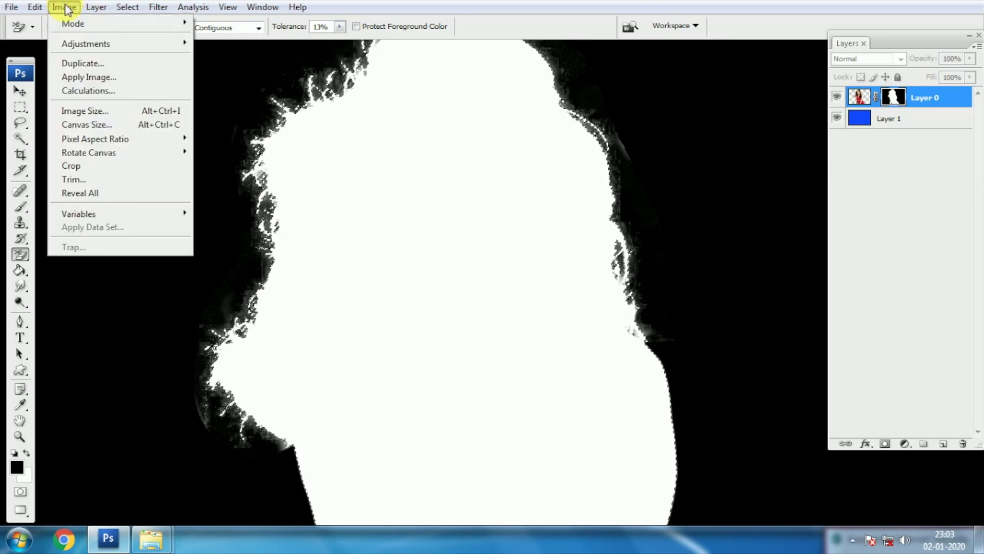
{"action": "mouse_move", "coordinate": [119, 9]}
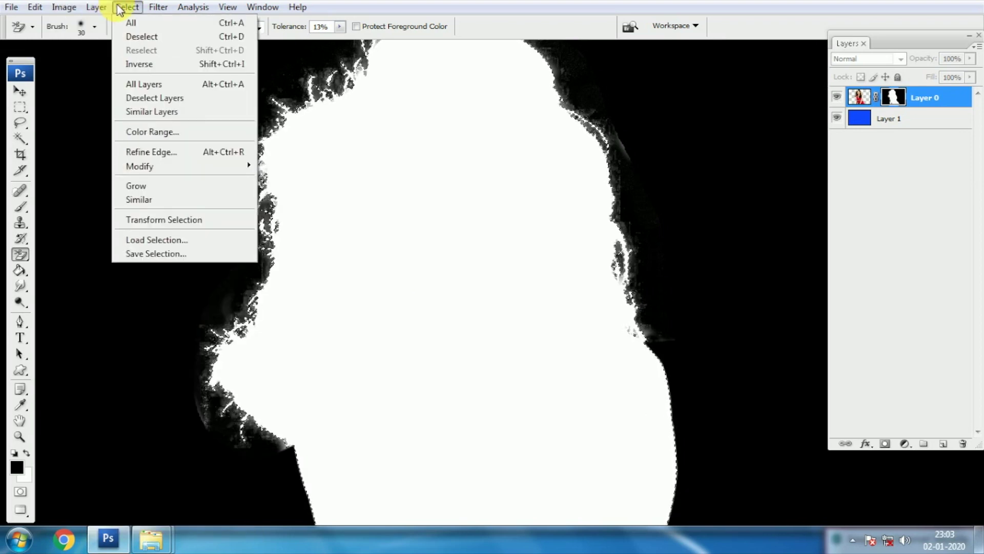
{"action": "left_click", "coordinate": [166, 65]}
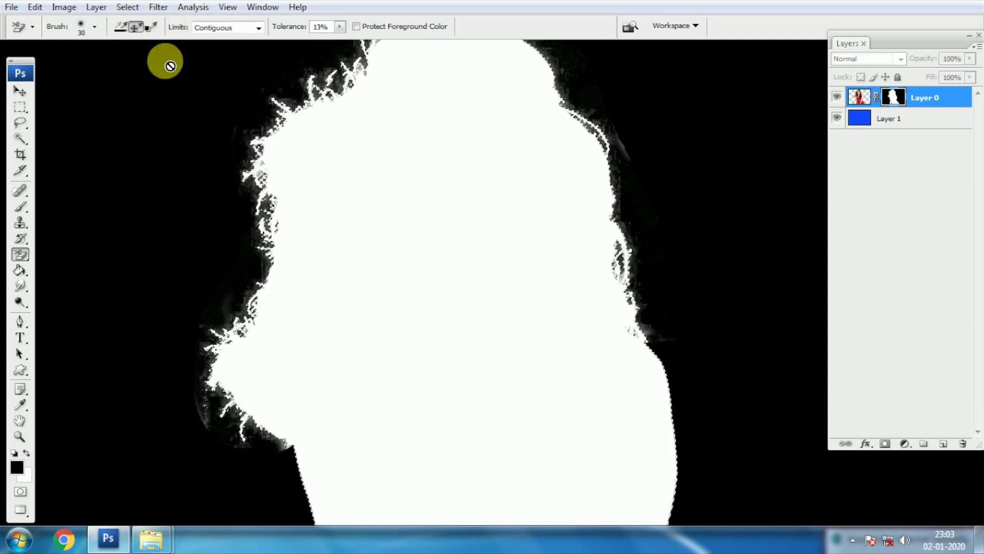
- Paint black with a 90 px brush over the grey fringe beside the lower left hair in Layer 0's mask
{"action": "key", "text": "ctrl+minus"}
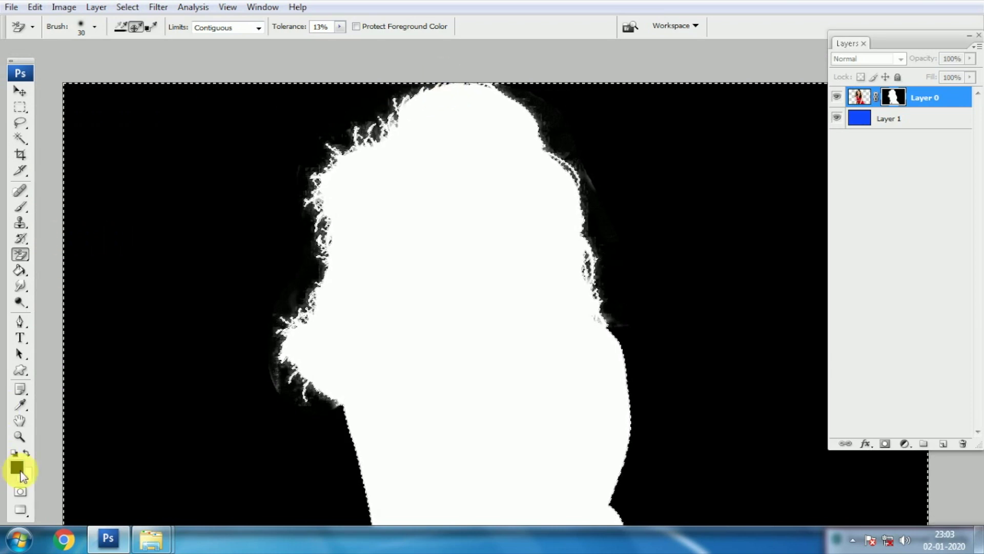
{"action": "left_click", "coordinate": [20, 207]}
{"action": "key", "text": "bracketleft"}
{"action": "key", "text": "bracketleft"}
{"action": "key", "text": "bracketleft"}
{"action": "key", "text": "bracketleft"}
{"action": "key", "text": "bracketleft"}
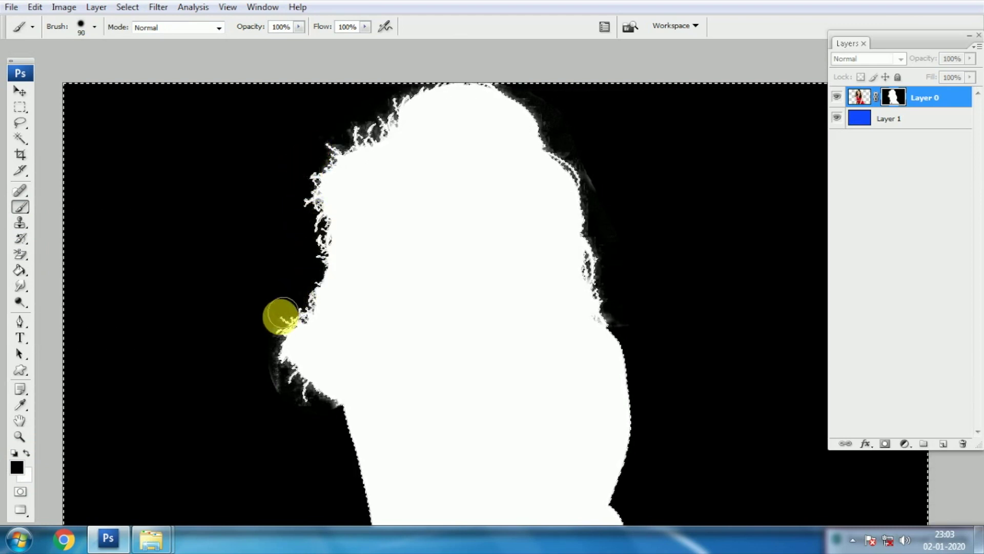
{"action": "key", "text": "ctrl+plus"}
{"action": "mouse_move", "coordinate": [246, 321]}
{"action": "left_mouse_down"}
{"action": "mouse_move", "coordinate": [265, 264]}
{"action": "mouse_move", "coordinate": [229, 277]}
{"action": "mouse_move", "coordinate": [219, 326]}
{"action": "mouse_move", "coordinate": [231, 356]}
{"action": "mouse_move", "coordinate": [241, 347]}
{"action": "mouse_move", "coordinate": [286, 382]}
{"action": "left_mouse_up"}
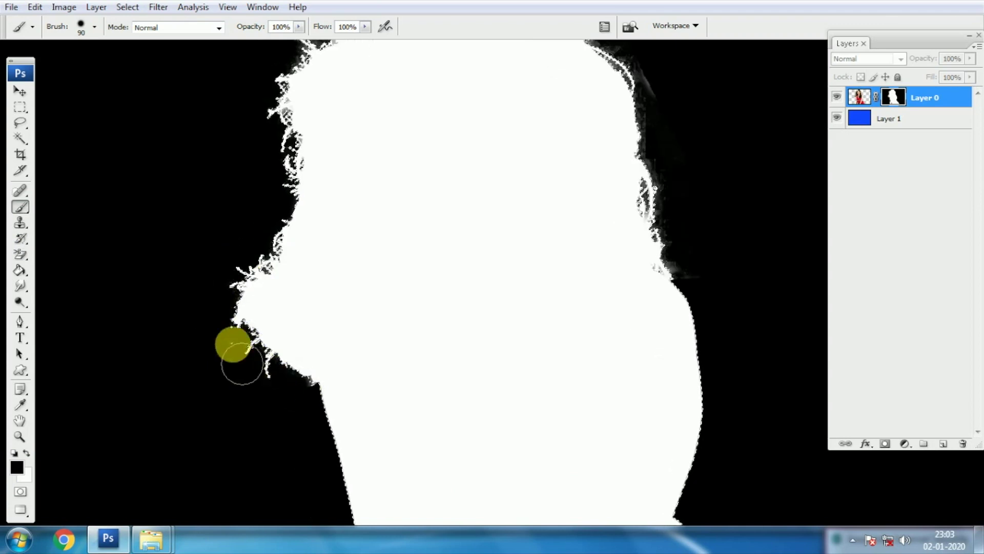
{"action": "left_click_drag", "start_coordinate": [244, 211], "coordinate": [238, 245]}
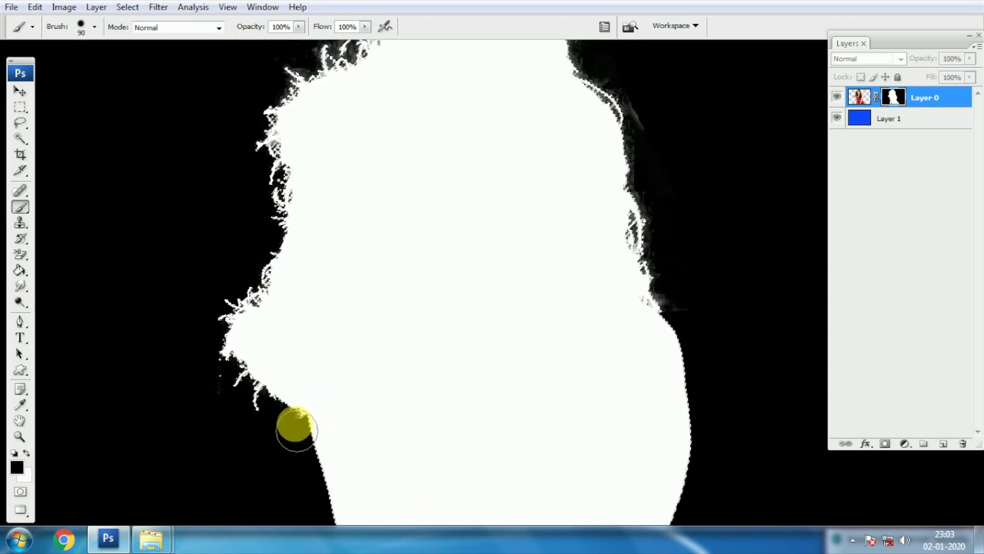
- Paint the remaining grey fringe around the upper hair and along its right side black in the mask, and deselect
{"action": "scroll", "coordinate": [246, 345], "scroll_direction": "up", "scroll_amount": 5}
{"action": "mouse_move", "coordinate": [273, 206]}
{"action": "left_mouse_down"}
{"action": "mouse_move", "coordinate": [234, 266]}
{"action": "mouse_move", "coordinate": [271, 207]}
{"action": "mouse_move", "coordinate": [336, 172]}
{"action": "mouse_move", "coordinate": [327, 182]}
{"action": "mouse_move", "coordinate": [362, 125]}
{"action": "mouse_move", "coordinate": [483, 109]}
{"action": "mouse_move", "coordinate": [525, 127]}
{"action": "mouse_move", "coordinate": [500, 120]}
{"action": "mouse_move", "coordinate": [542, 142]}
{"action": "mouse_move", "coordinate": [624, 224]}
{"action": "mouse_move", "coordinate": [515, 120]}
{"action": "mouse_move", "coordinate": [528, 117]}
{"action": "mouse_move", "coordinate": [540, 167]}
{"action": "mouse_move", "coordinate": [537, 160]}
{"action": "mouse_move", "coordinate": [591, 249]}
{"action": "mouse_move", "coordinate": [596, 279]}
{"action": "mouse_move", "coordinate": [613, 277]}
{"action": "mouse_move", "coordinate": [566, 247]}
{"action": "mouse_move", "coordinate": [567, 232]}
{"action": "mouse_move", "coordinate": [573, 329]}
{"action": "mouse_move", "coordinate": [625, 358]}
{"action": "mouse_move", "coordinate": [595, 304]}
{"action": "mouse_move", "coordinate": [575, 206]}
{"action": "mouse_move", "coordinate": [605, 150]}
{"action": "mouse_move", "coordinate": [700, 128]}
{"action": "left_mouse_up"}
{"action": "scroll", "coordinate": [617, 155], "scroll_direction": "down", "scroll_amount": 4}
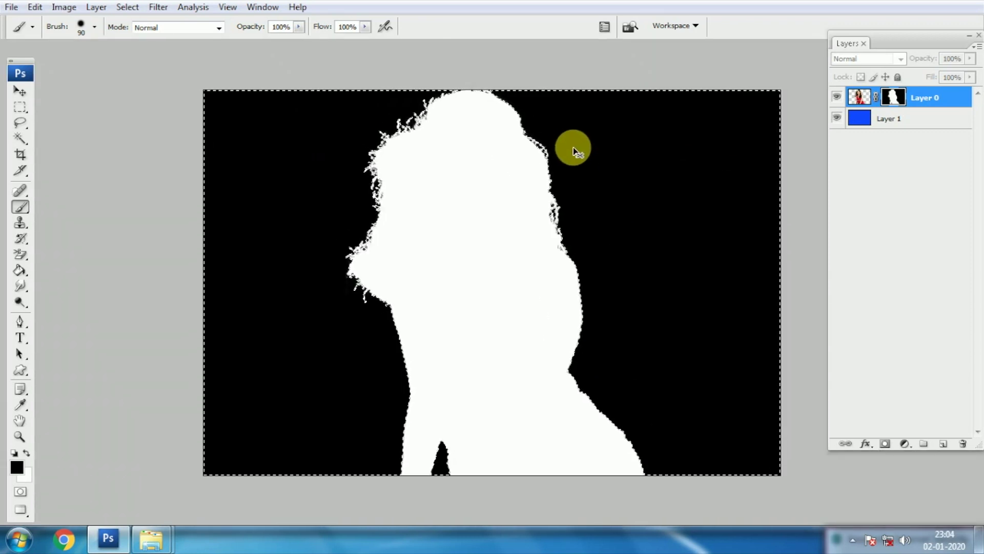
{"action": "key", "text": "ctrl+d"}
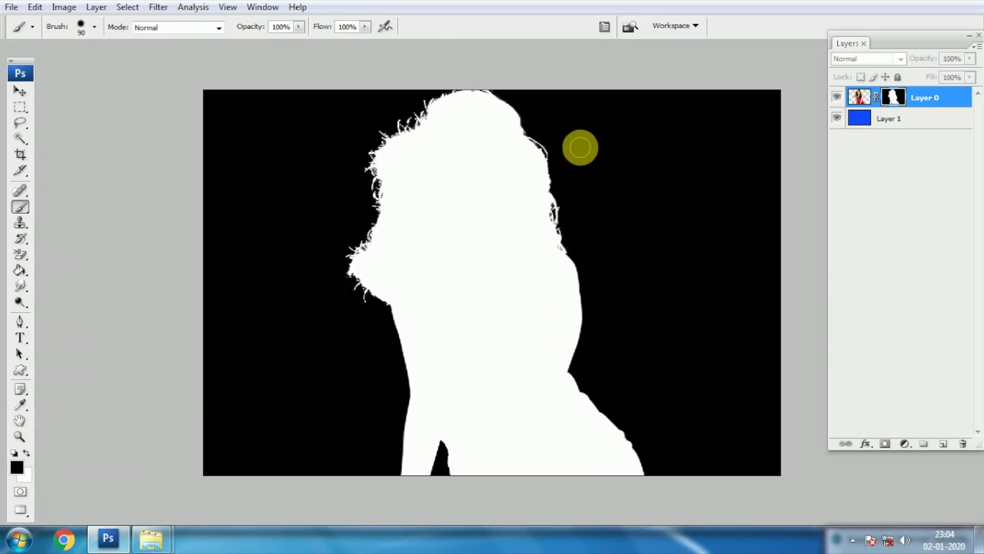
- Return from the mask display to Layer 0's image and examine the hair edges against the blue background
{"action": "left_click", "coordinate": [953, 103]}
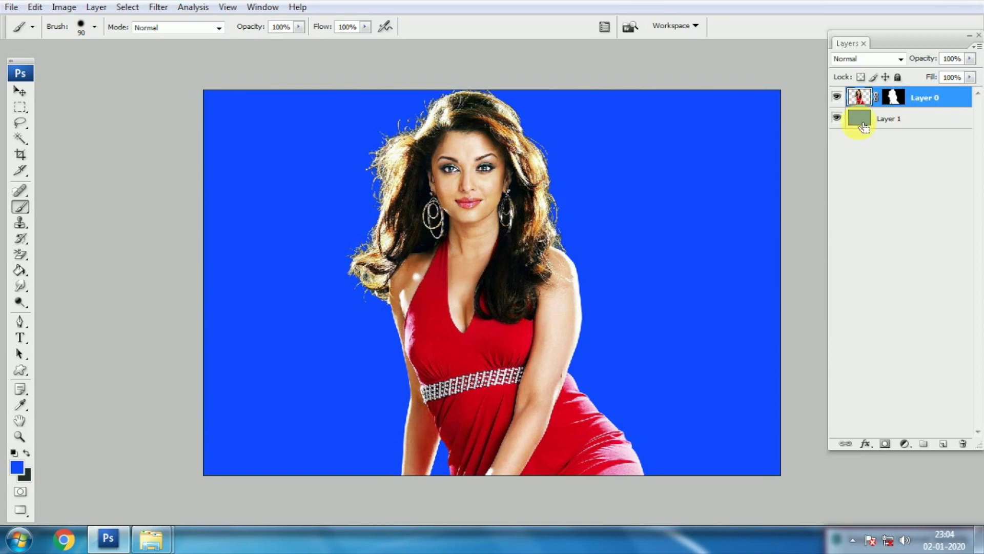
{"action": "key", "text": "ctrl+plus"}
{"action": "key", "text": "ctrl+plus"}
{"action": "scroll", "coordinate": [344, 226], "scroll_direction": "up", "scroll_amount": 5}
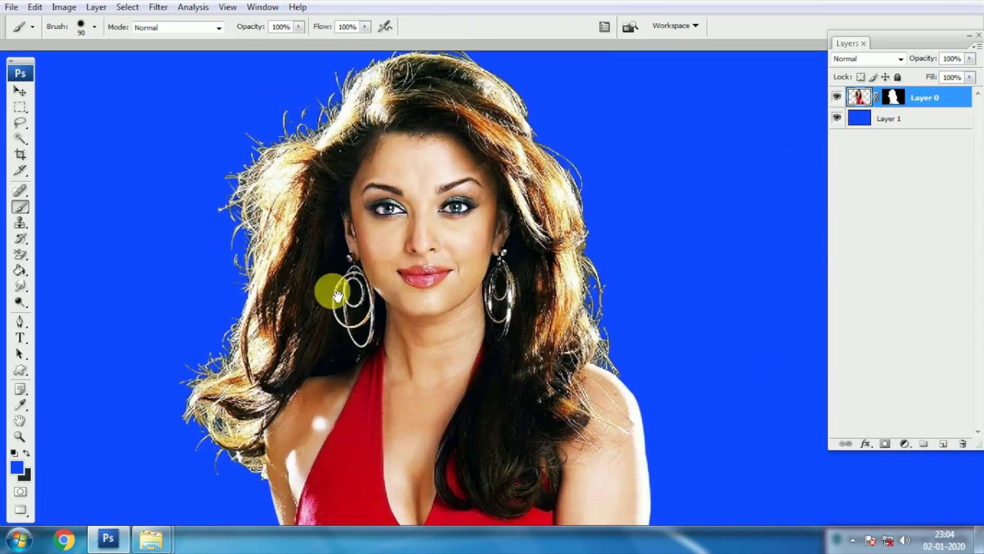
{"action": "left_click_drag", "start_coordinate": [474, 332], "coordinate": [481, 282]}
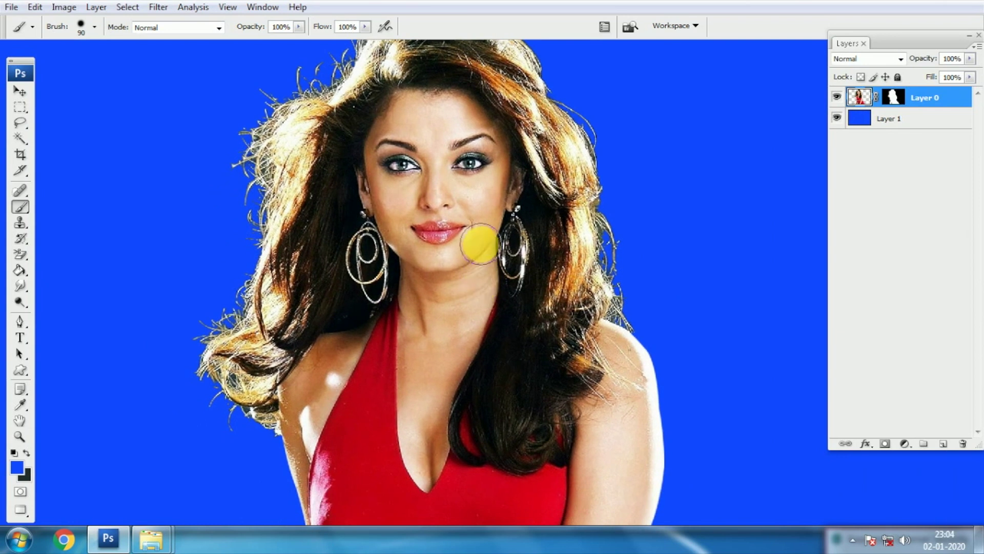
{"action": "key", "text": "ctrl+minus"}
{"action": "key", "text": "ctrl+minus"}
- Switch to the file browser, open Abstract-Stars-Wallpaper from the BG folder in Photoshop, and copy the whole image
{"action": "key", "text": "v"}
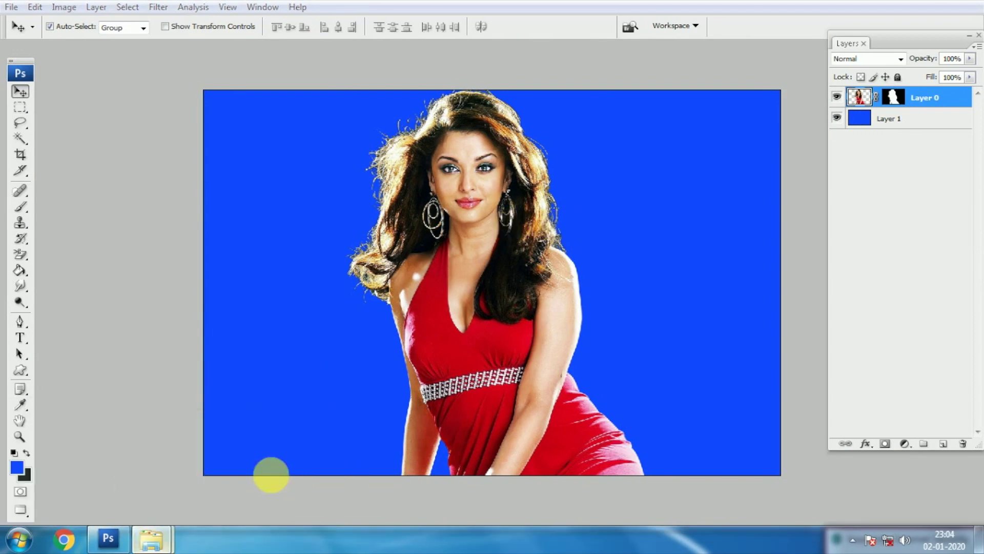
{"action": "key", "text": "alt+Tab"}
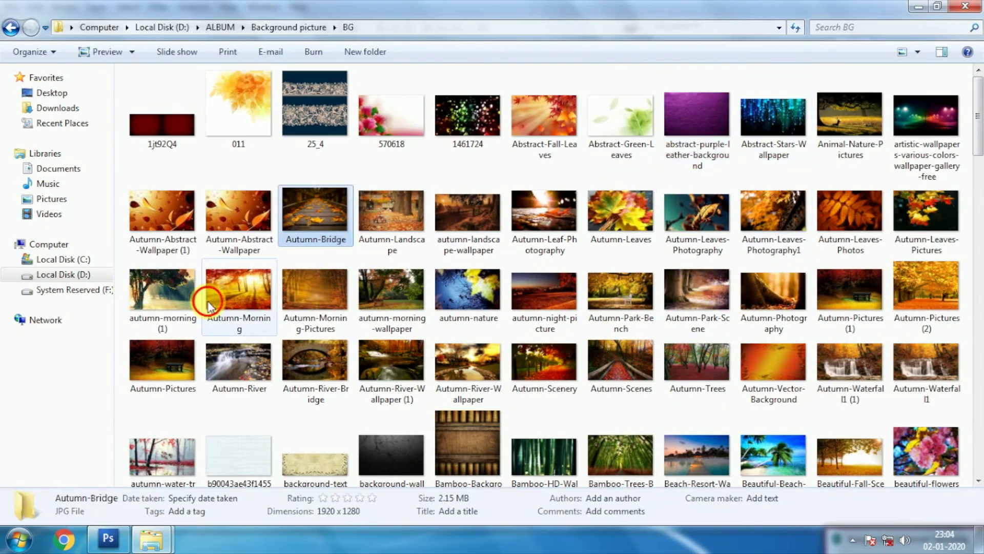
{"action": "left_click", "coordinate": [208, 306]}
{"action": "left_click", "coordinate": [471, 304]}
{"action": "left_click", "coordinate": [797, 124]}
{"action": "left_click_drag", "start_coordinate": [767, 130], "coordinate": [798, 163]}
{"action": "left_click_drag", "start_coordinate": [514, 309], "coordinate": [544, 233]}
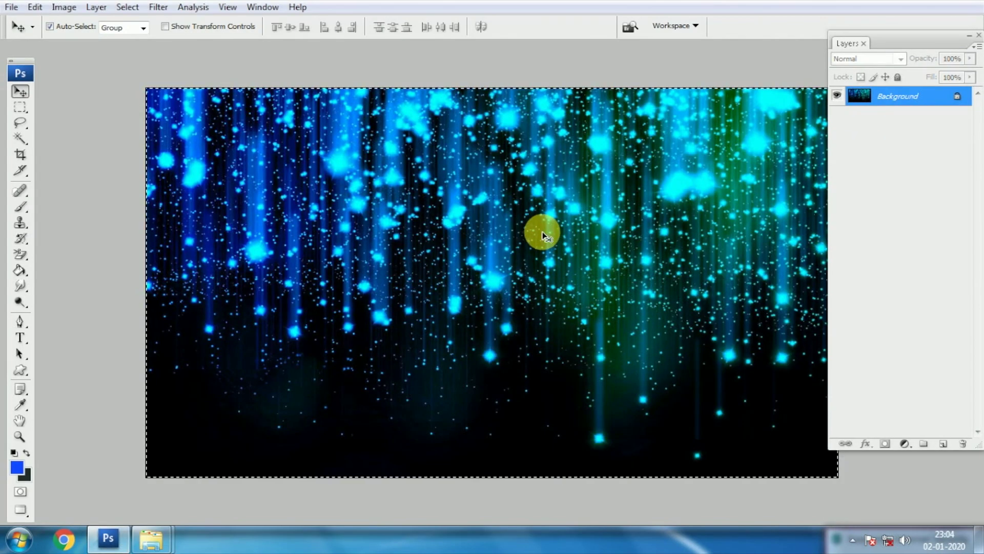
- Paste the star wallpaper above Layer 1 behind the woman and scale it to 151.4% to fill the canvas
{"action": "key", "text": "ctrl+Tab"}
{"action": "left_click", "coordinate": [903, 118]}
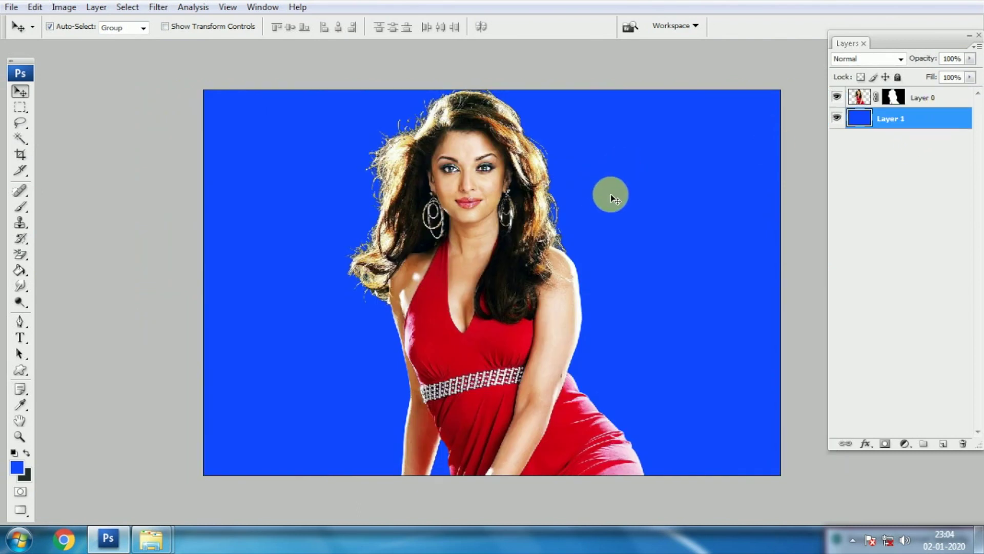
{"action": "key", "text": "ctrl+t"}
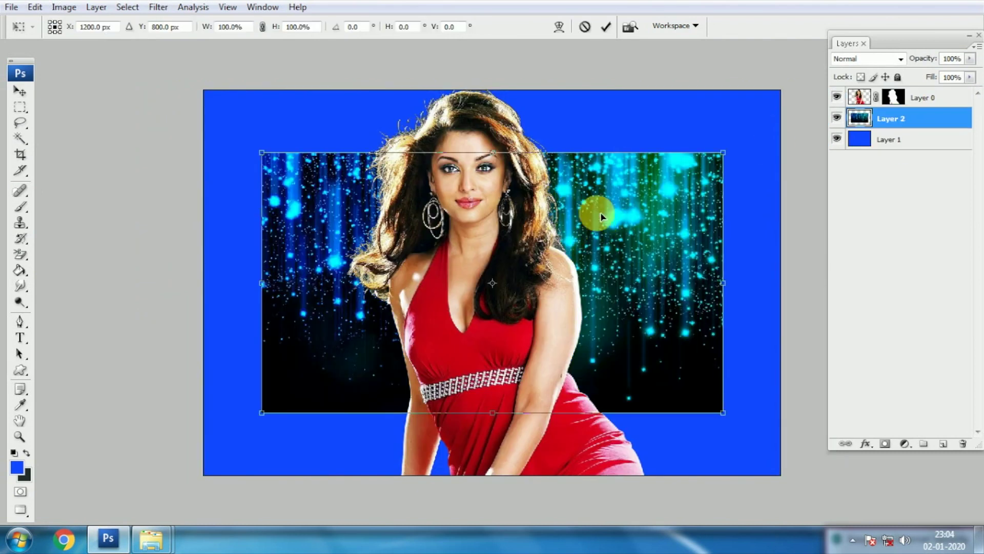
{"action": "left_click_drag", "start_coordinate": [723, 153], "coordinate": [783, 132]}
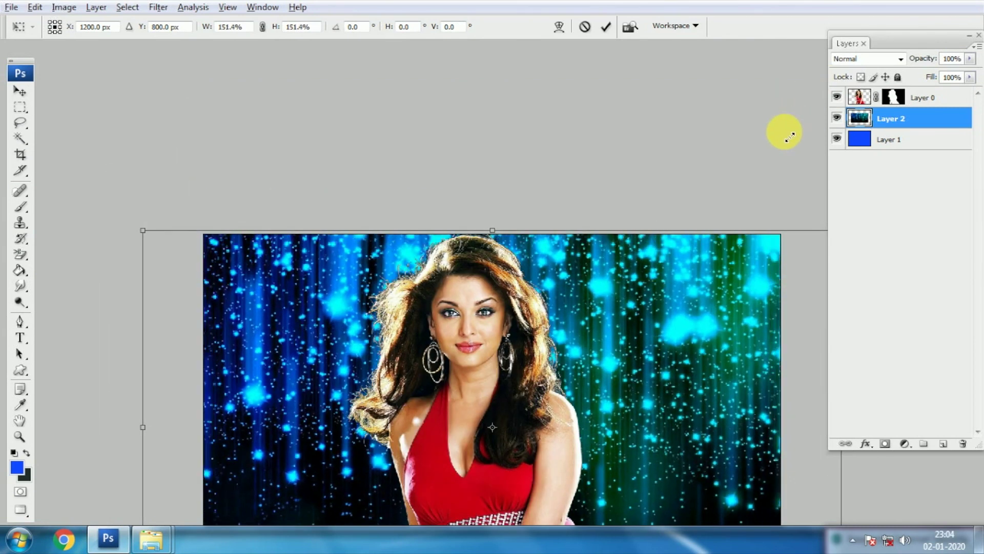
{"action": "key", "text": "Return"}
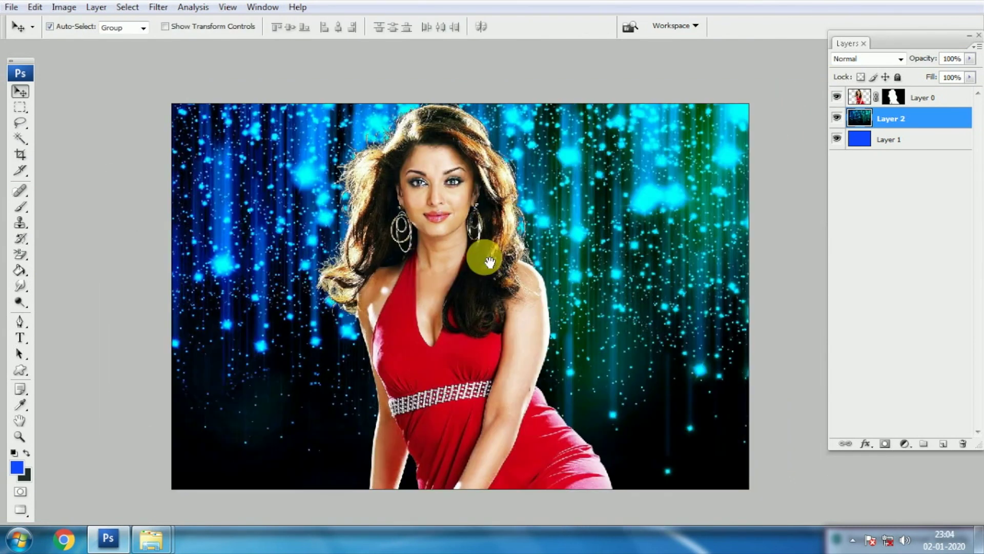
- Move the woman to the right over the star background and inspect her hair edges up close
{"action": "left_click_drag", "start_coordinate": [460, 362], "coordinate": [536, 367]}
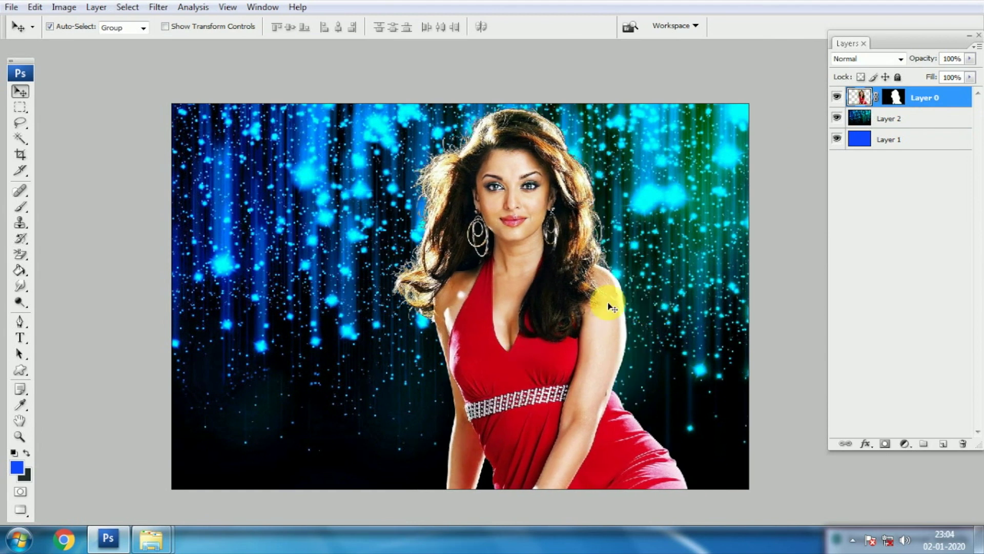
{"action": "key", "text": "ctrl+plus"}
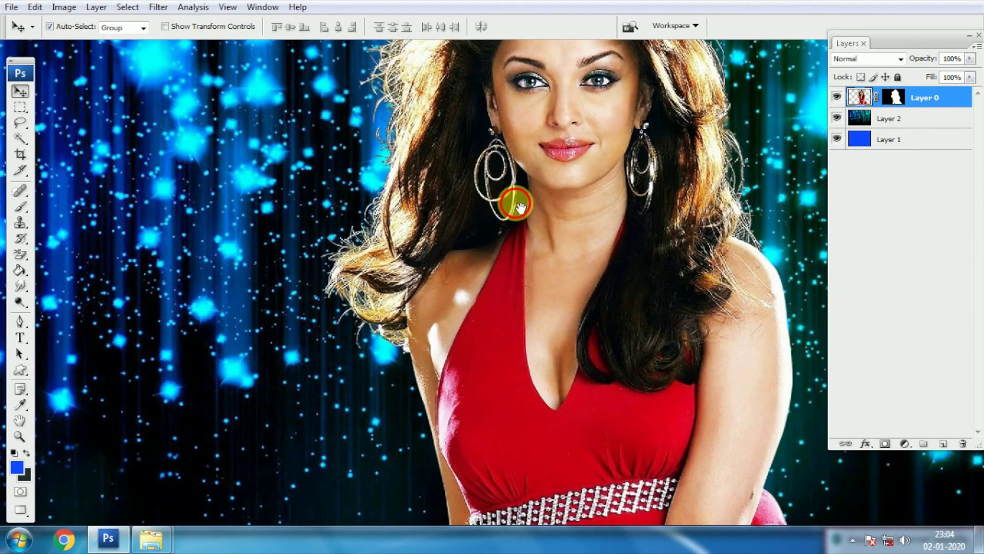
{"action": "left_click_drag", "start_coordinate": [510, 202], "coordinate": [467, 325]}
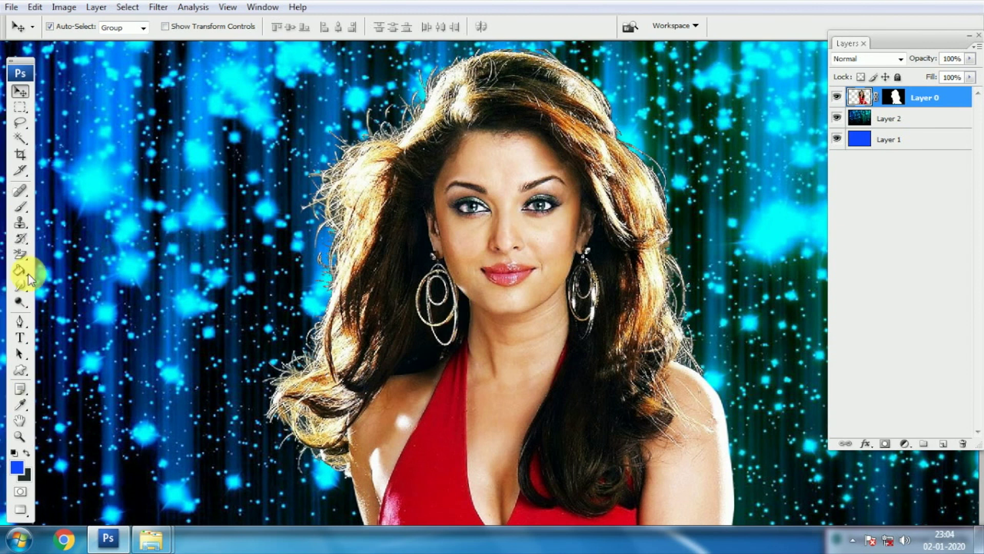
- Review the Background Eraser's brush, sampling and limits settings, keeping the limits at Contiguous
{"action": "left_click", "coordinate": [27, 258]}
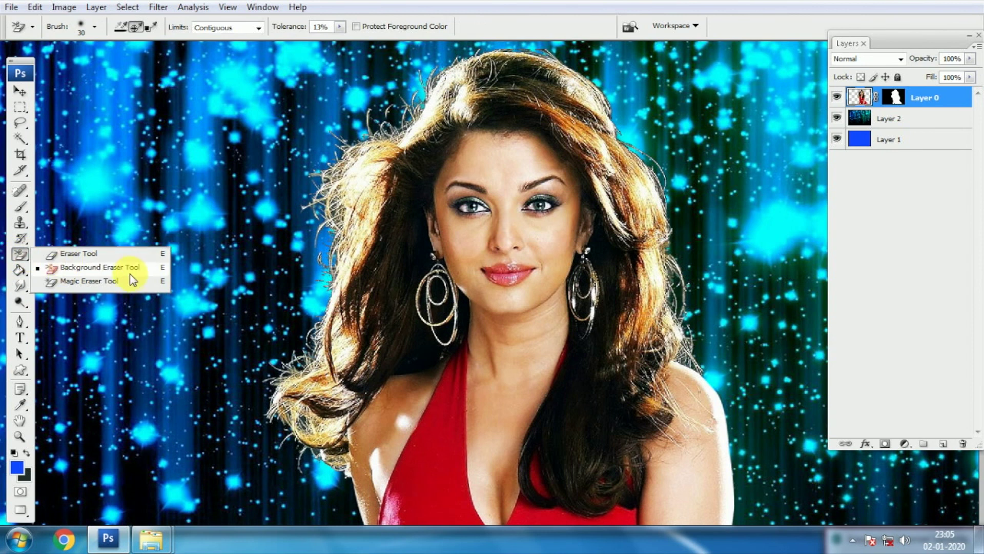
{"action": "left_click", "coordinate": [81, 28]}
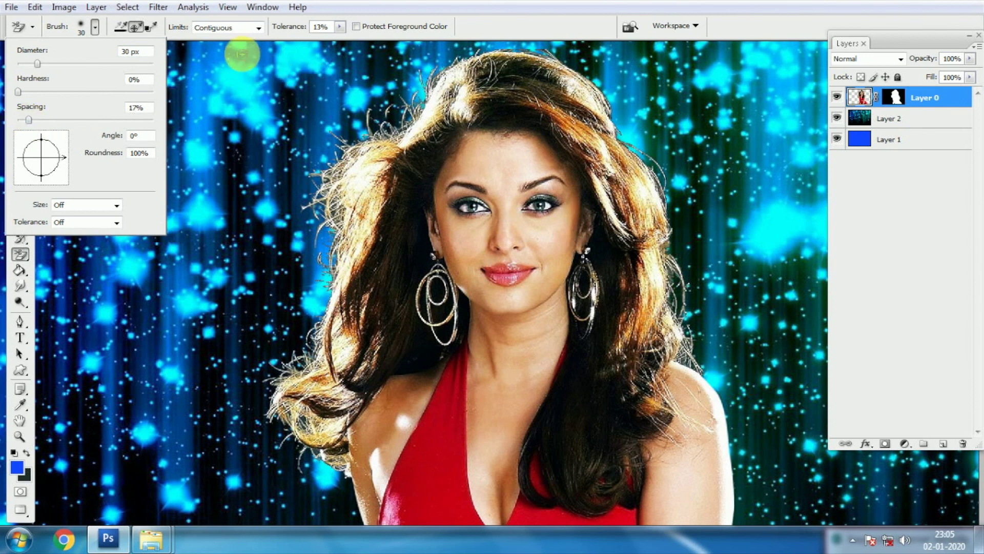
{"action": "left_click", "coordinate": [226, 29]}
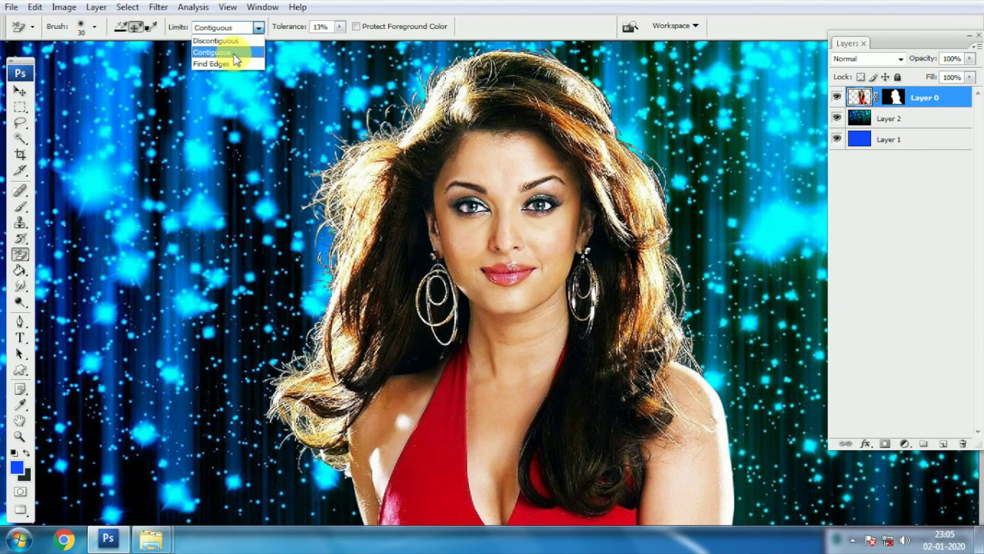
{"action": "left_click", "coordinate": [230, 52]}
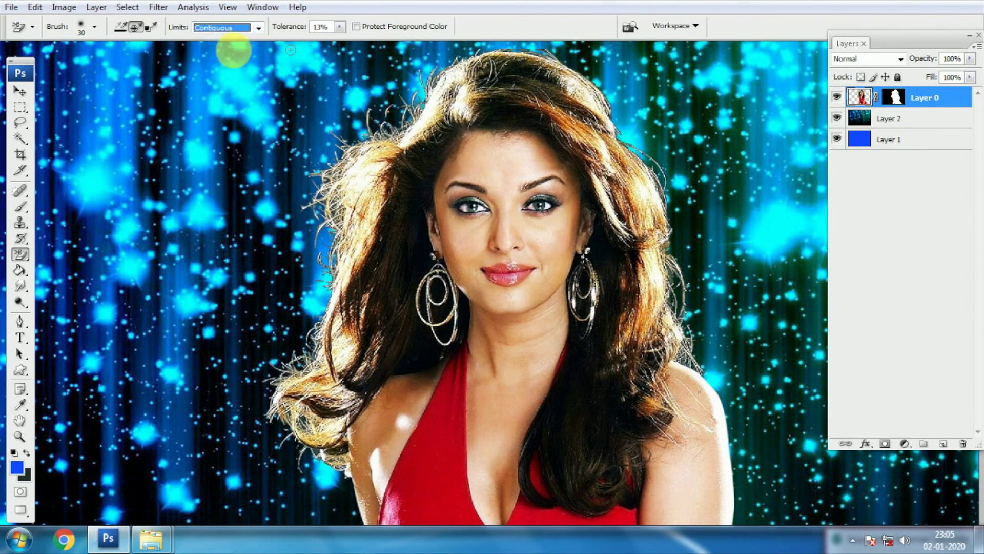
{"action": "left_click", "coordinate": [133, 28]}
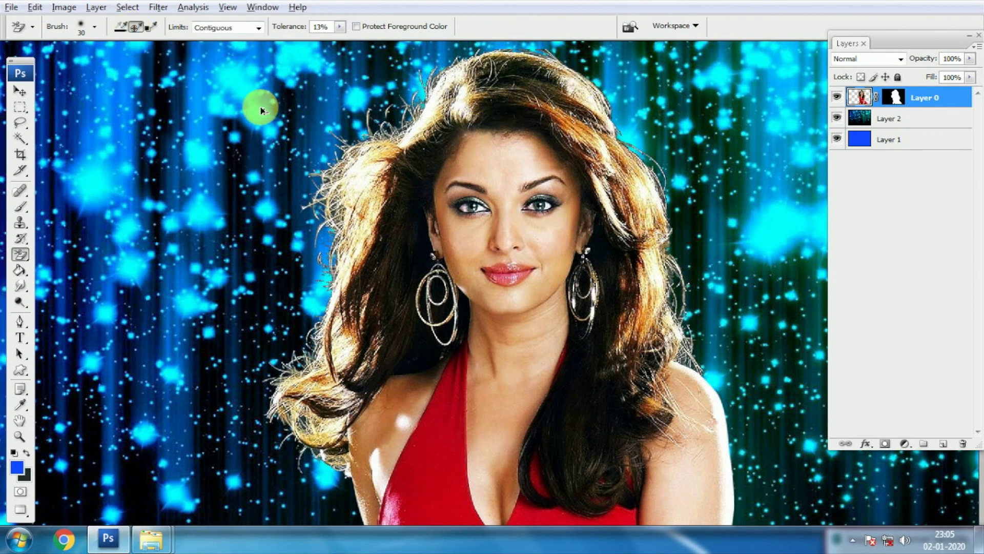
- Examine the whole composite of the woman over the star background
{"action": "key", "text": "ctrl+minus"}
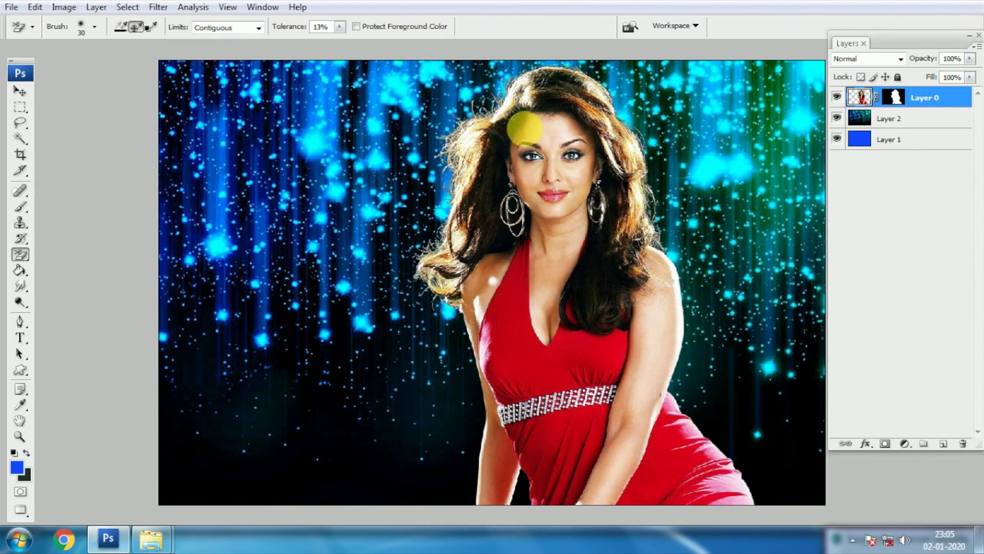
{"action": "left_click_drag", "start_coordinate": [562, 212], "coordinate": [496, 220]}
{"action": "mouse_move", "coordinate": [315, 223]}
{"action": "left_mouse_down"}
{"action": "mouse_move", "coordinate": [367, 220]}
{"action": "mouse_move", "coordinate": [304, 221]}
{"action": "left_mouse_up"}
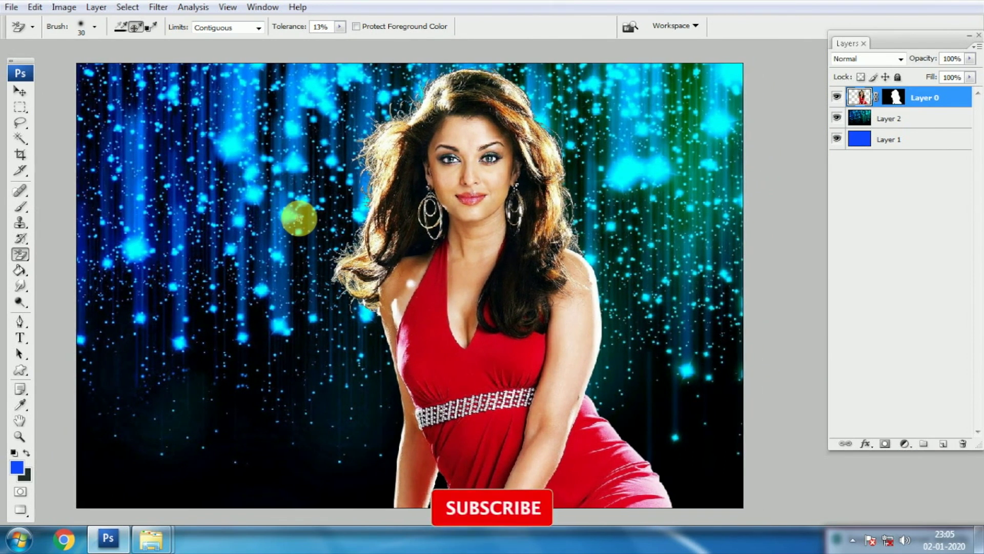